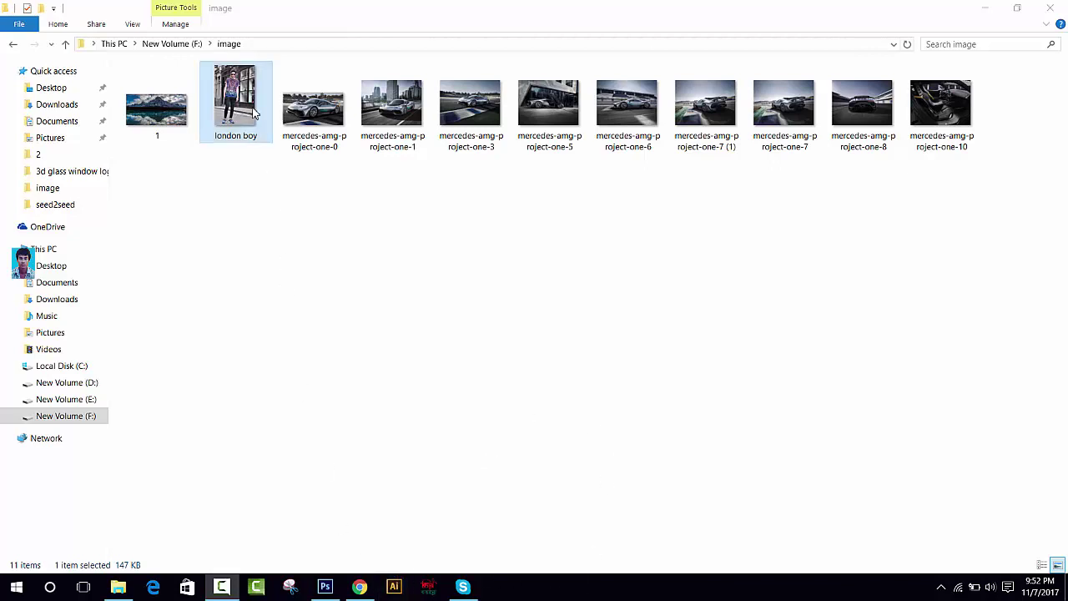
# Drag london boy.jpeg from the F: image folder into Photoshop to open it
pyautogui.moveTo(246, 99); pyautogui.dragTo(726, 390)
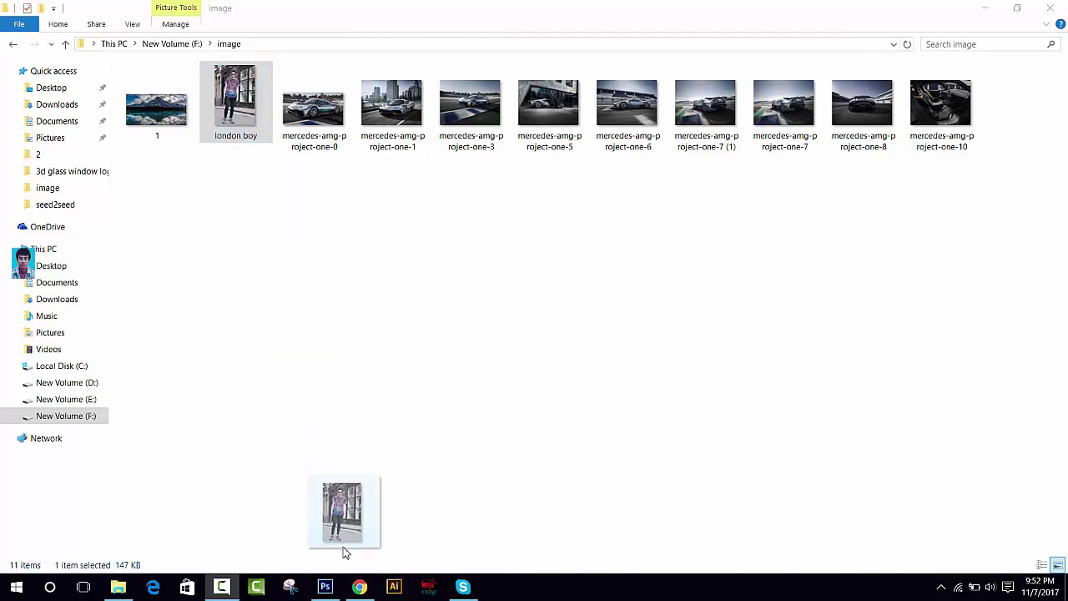
# Zoom the london boy photo in to about 196%
pyautogui.scroll(2, 492, 241)
pyautogui.scroll(2, 498, 241)
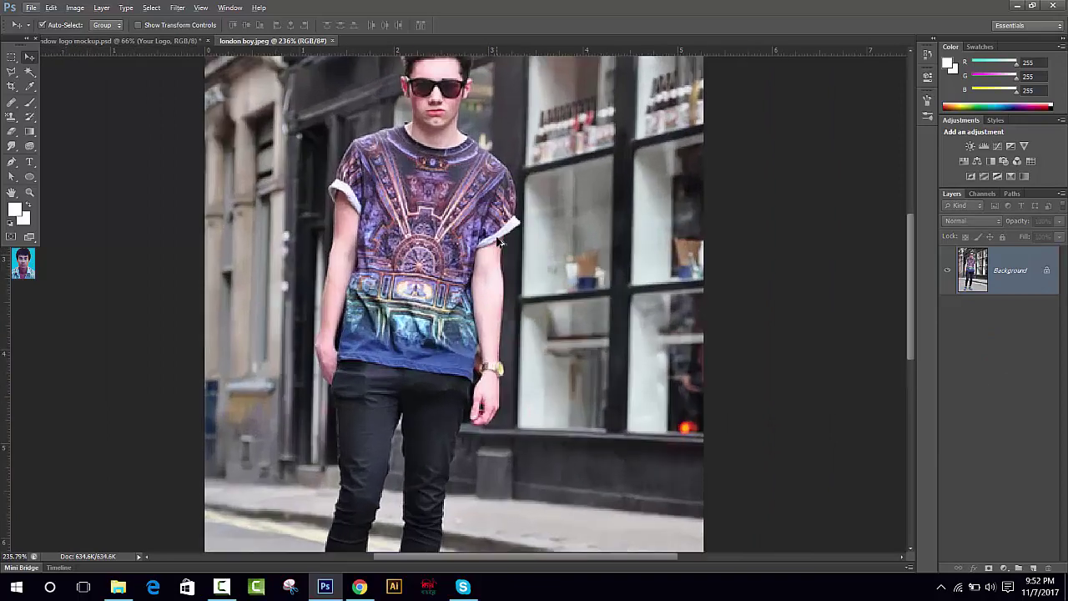
pyautogui.scroll(-3, 472, 336)
pyautogui.scroll(-1, 467, 342)
pyautogui.scroll(-1, 463, 346)
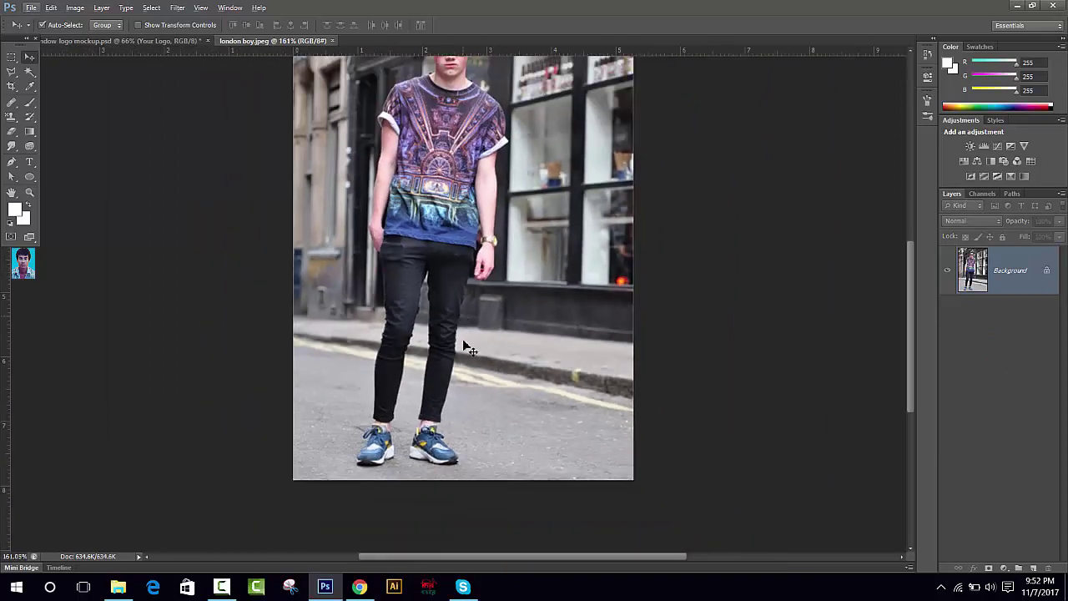
pyautogui.scroll(2, 468, 335)
pyautogui.scroll(-2, 470, 351)
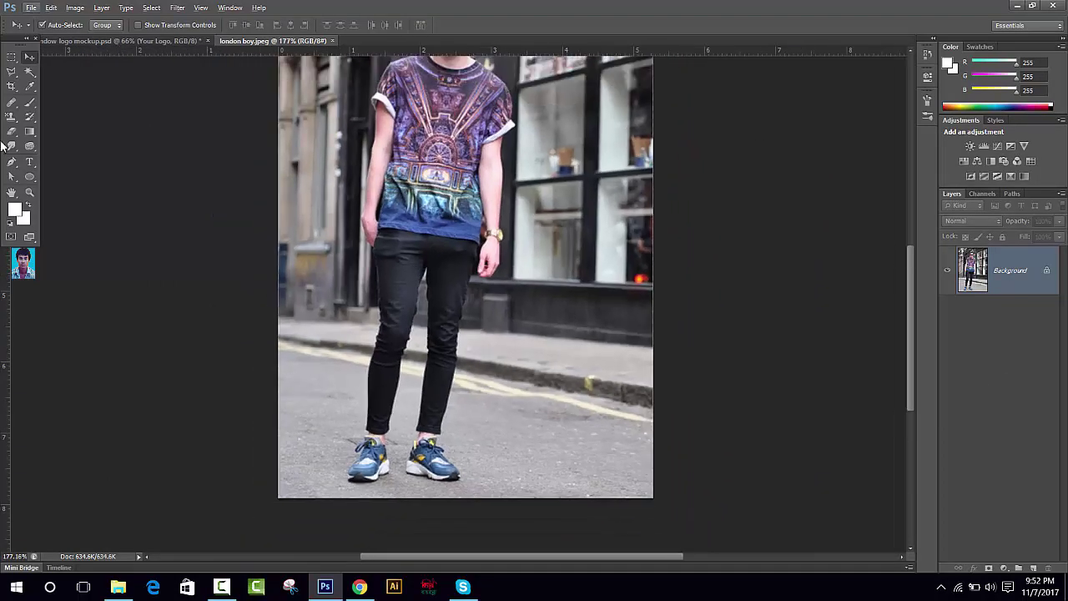
# Browse the Lasso, Magic Wand and Pen tool variants, ending on the Magnetic Lasso Tool
pyautogui.click(13, 74)
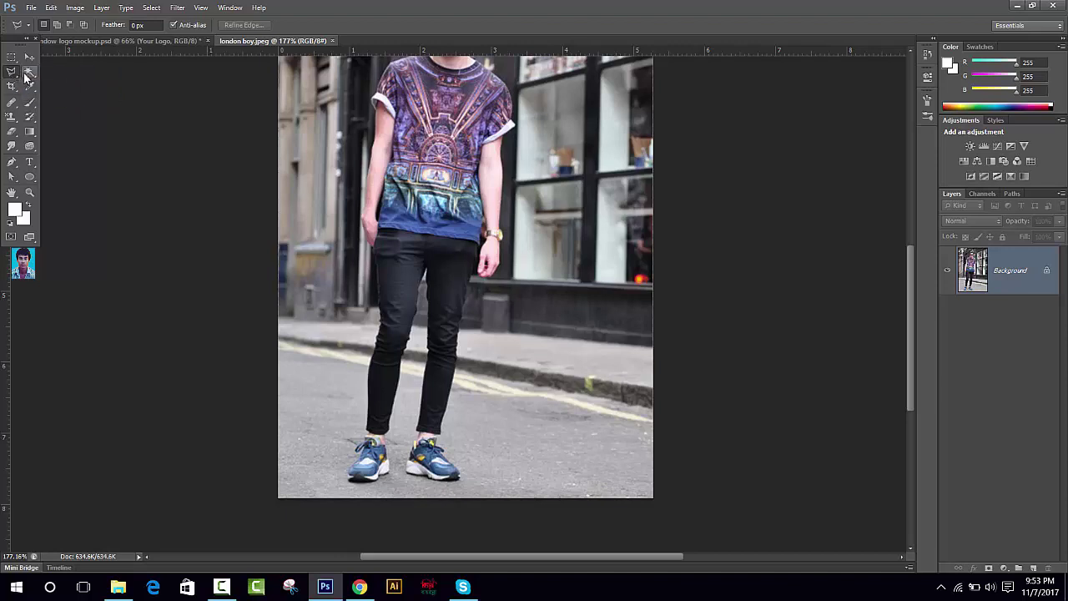
pyautogui.click(26, 74)
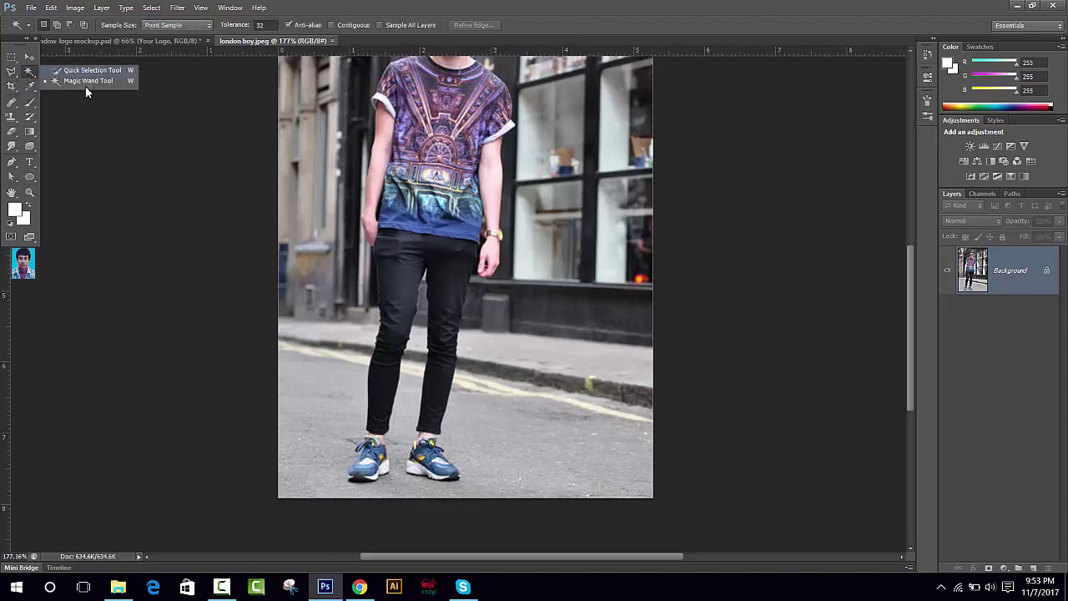
pyautogui.click(11, 73)
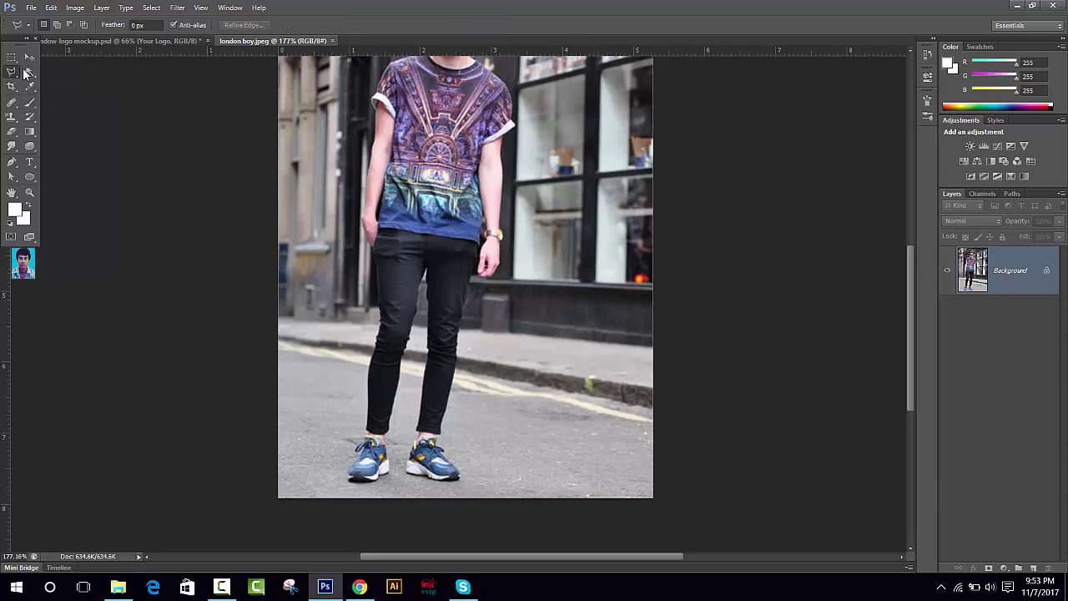
pyautogui.click(11, 161)
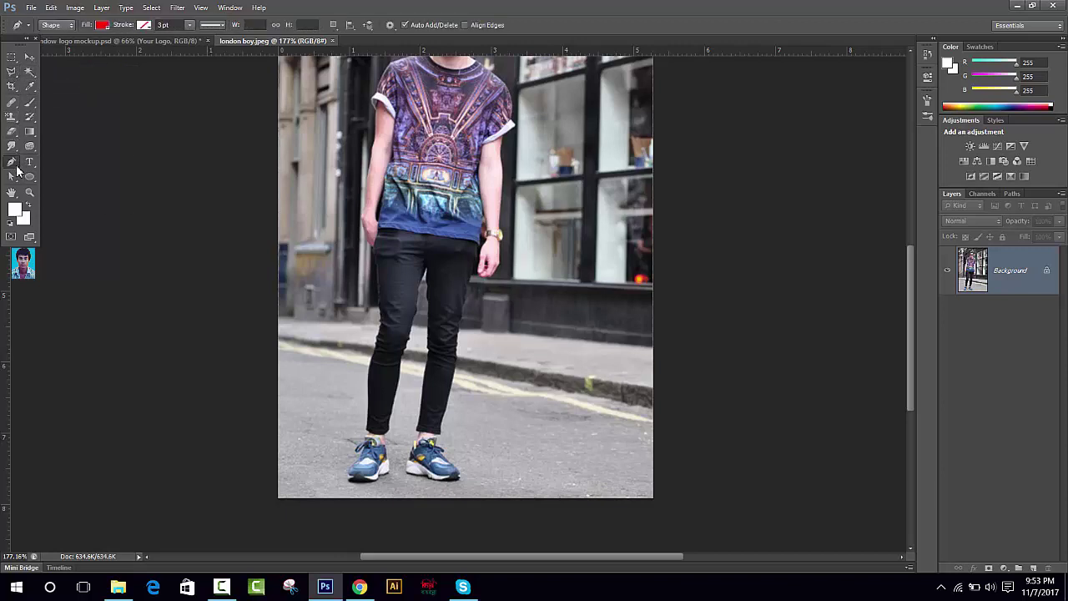
pyautogui.click(61, 164)
pyautogui.rightClick(13, 165)
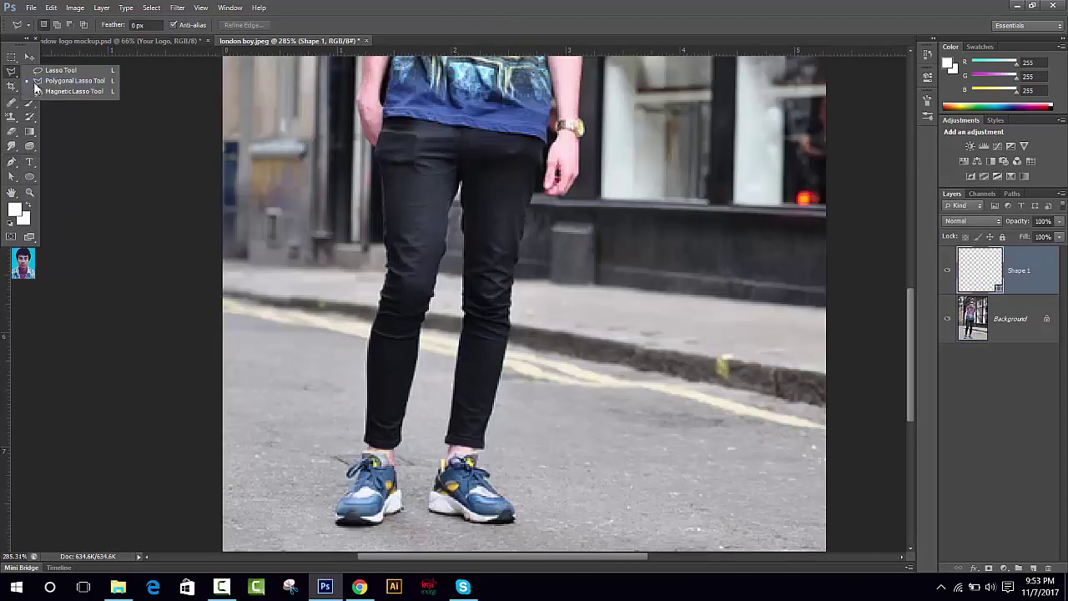
pyautogui.click(60, 97)
# Trace the Magnetic Lasso down the inner leg, around the shoes and along the jeans to the hand
pyautogui.scroll(-2, 457, 323)
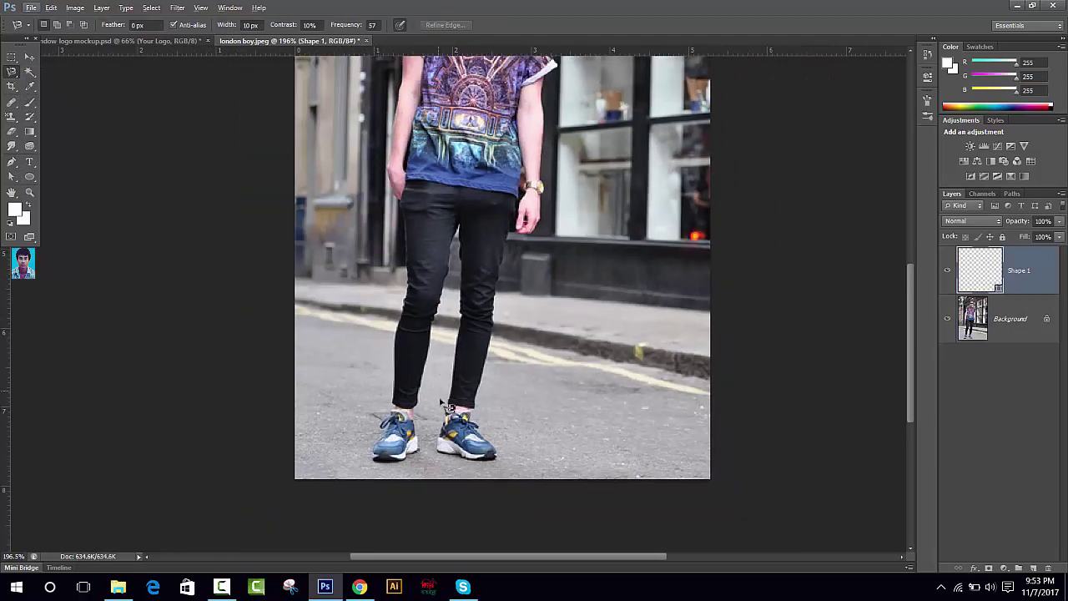
pyautogui.scroll(2, 450, 250)
pyautogui.scroll(2, 445, 184)
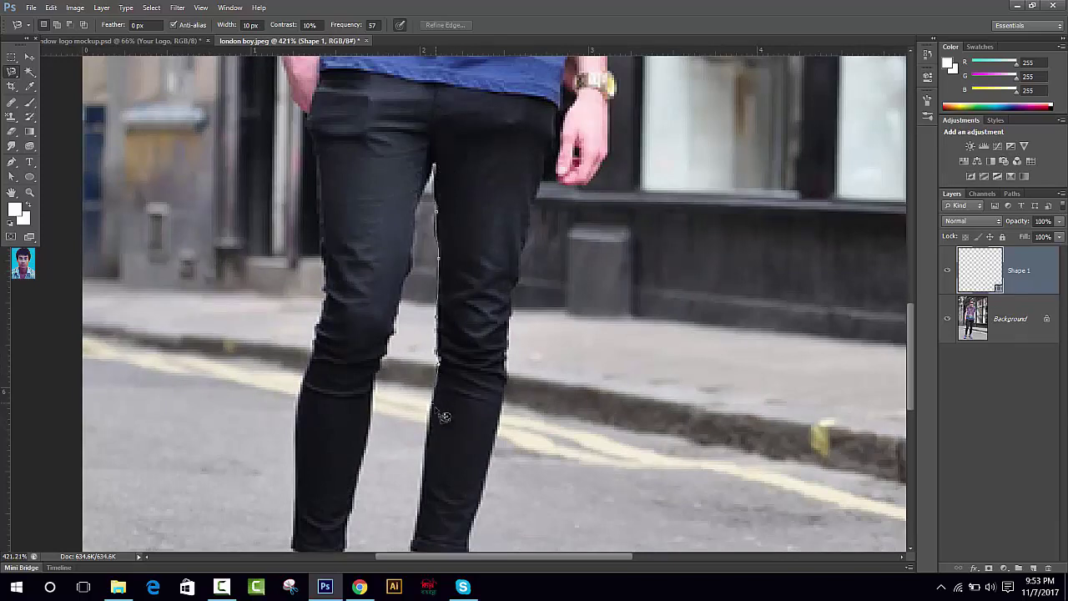
pyautogui.moveTo(442, 341); pyautogui.dragTo(460, 198)
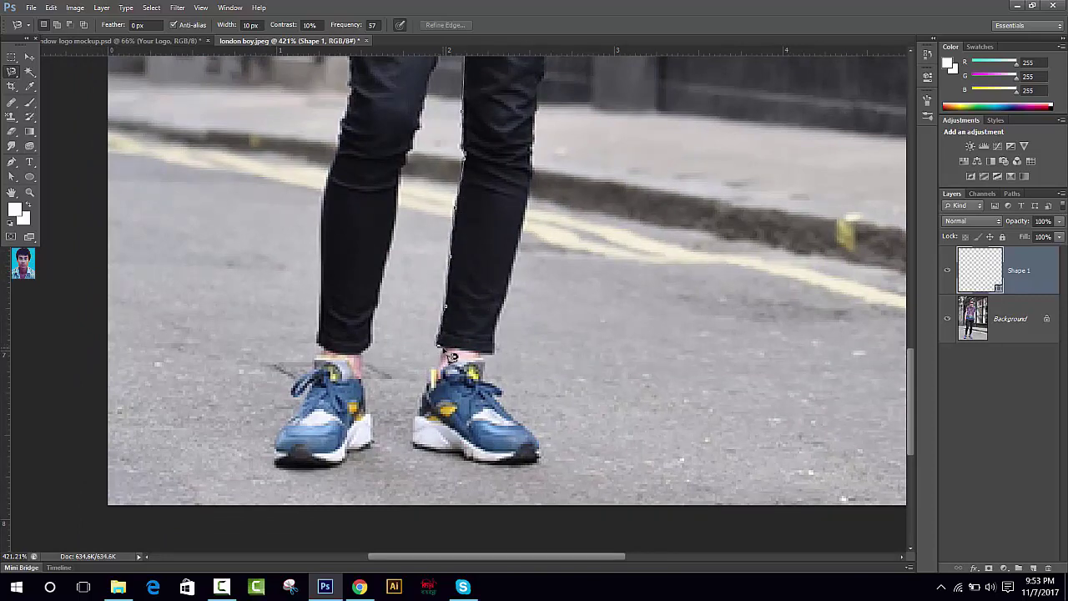
pyautogui.moveTo(450, 357); pyautogui.dragTo(448, 271)
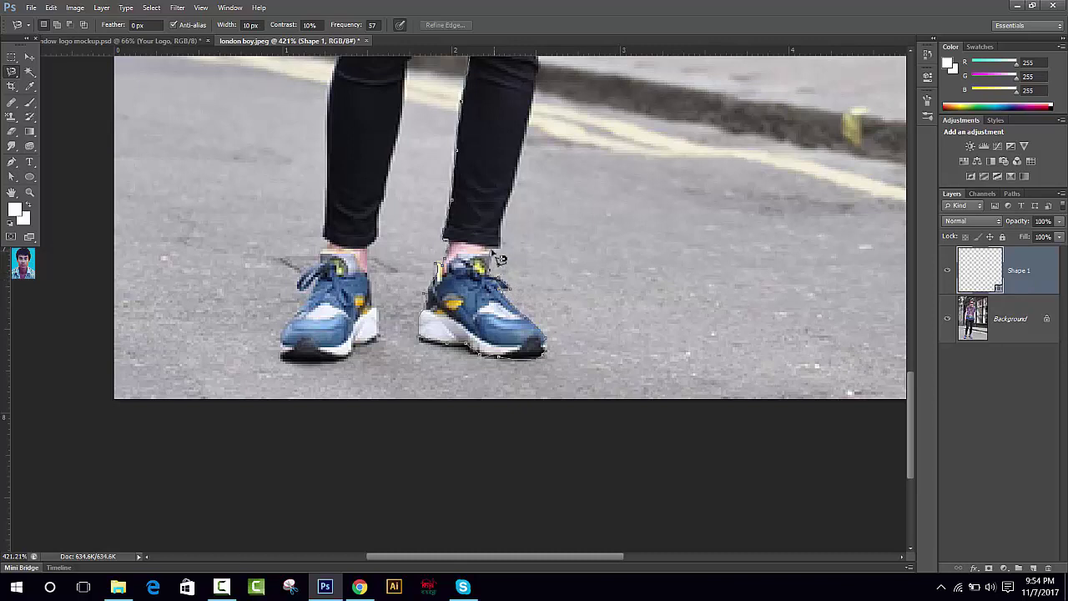
pyautogui.scroll(2, 507, 242)
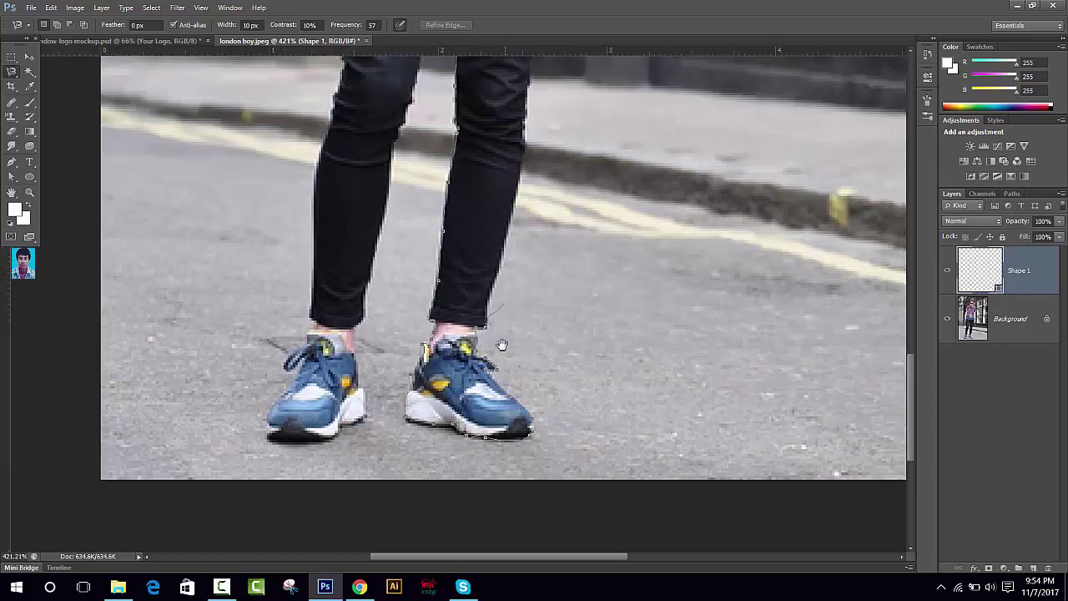
pyautogui.scroll(2, 501, 345)
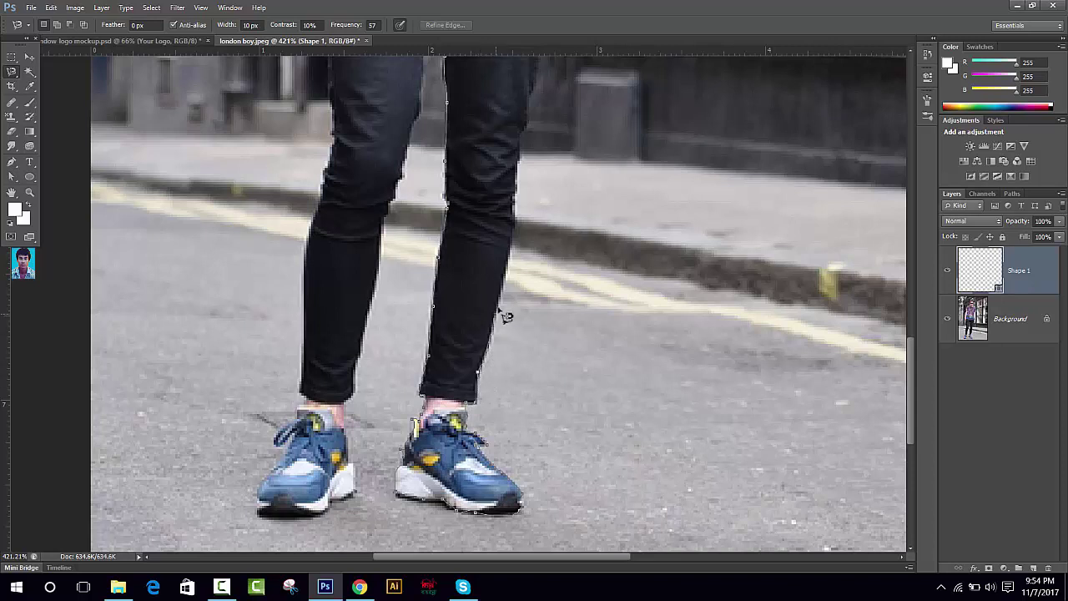
pyautogui.scroll(2, 497, 354)
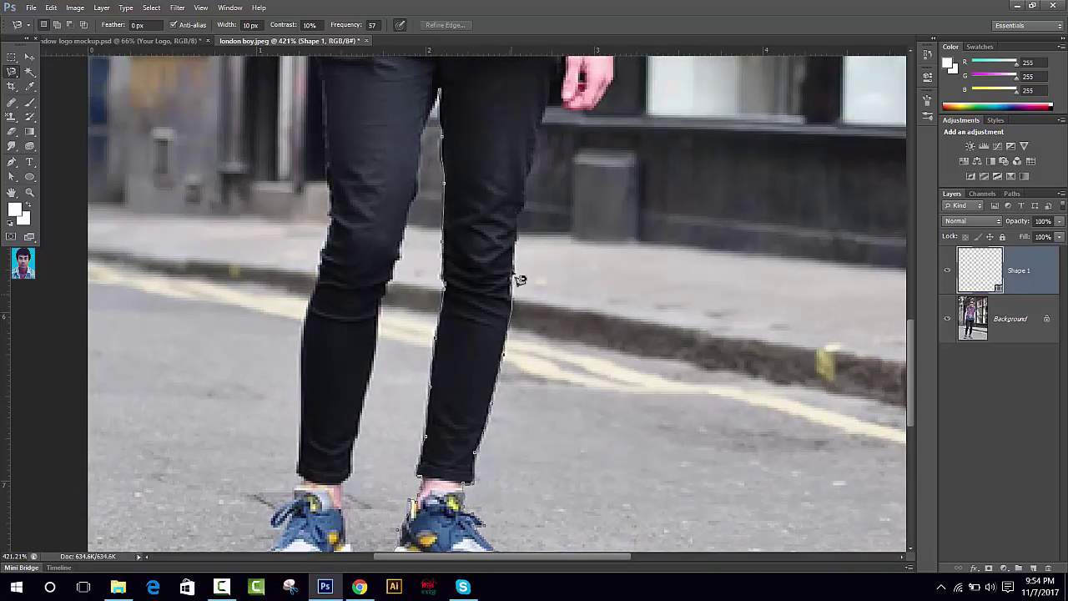
pyautogui.scroll(4, 517, 251)
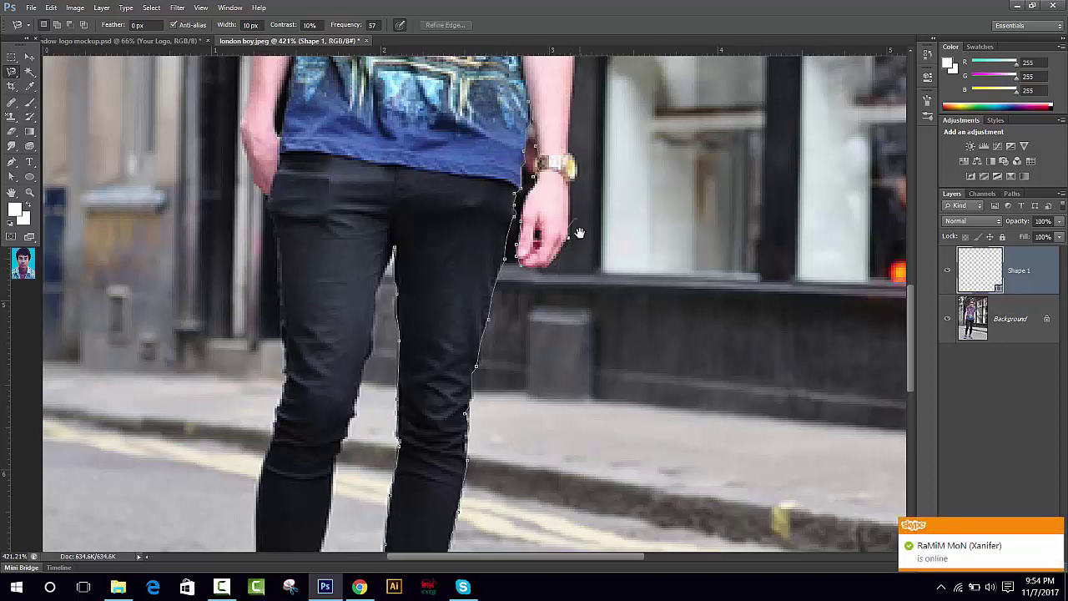
# Extend the lasso outline up the arm, around the sleeve and shoulder, over the head to the neck
pyautogui.moveTo(579, 233); pyautogui.dragTo(573, 260)
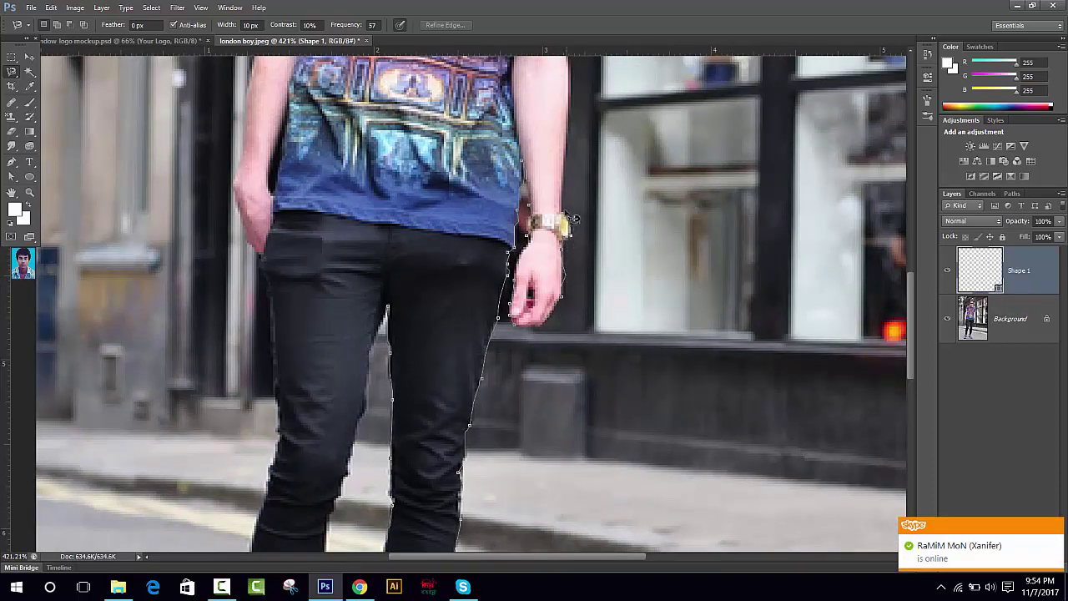
pyautogui.moveTo(567, 218); pyautogui.dragTo(567, 389)
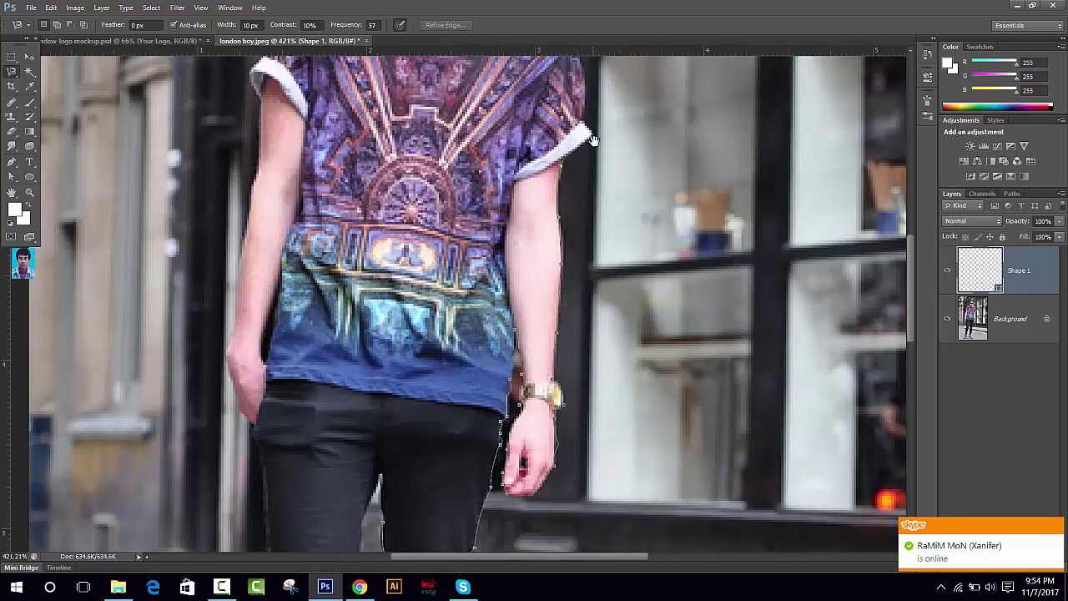
pyautogui.moveTo(593, 140); pyautogui.dragTo(572, 332)
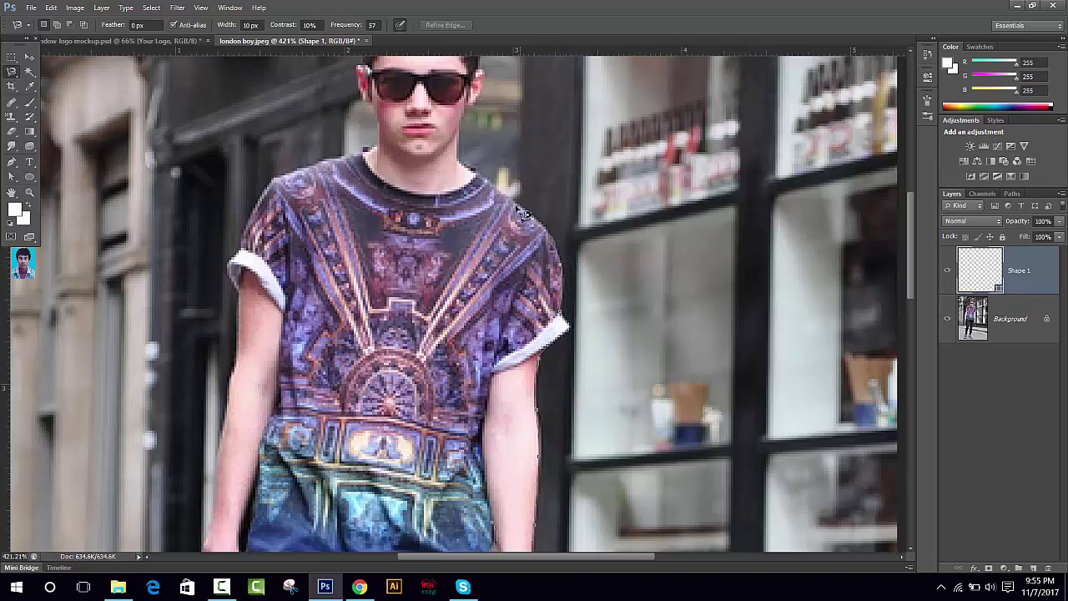
pyautogui.moveTo(497, 194); pyautogui.dragTo(529, 355)
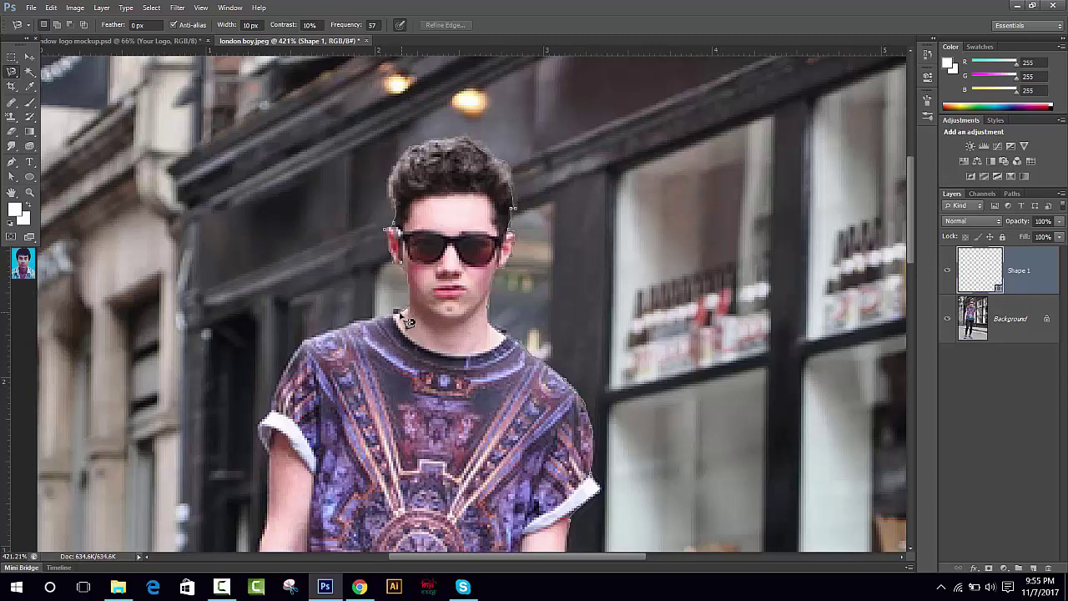
# Trace the lasso down the far arm, legs and shoes until the loop closes around the boy
pyautogui.moveTo(401, 321); pyautogui.dragTo(400, 158)
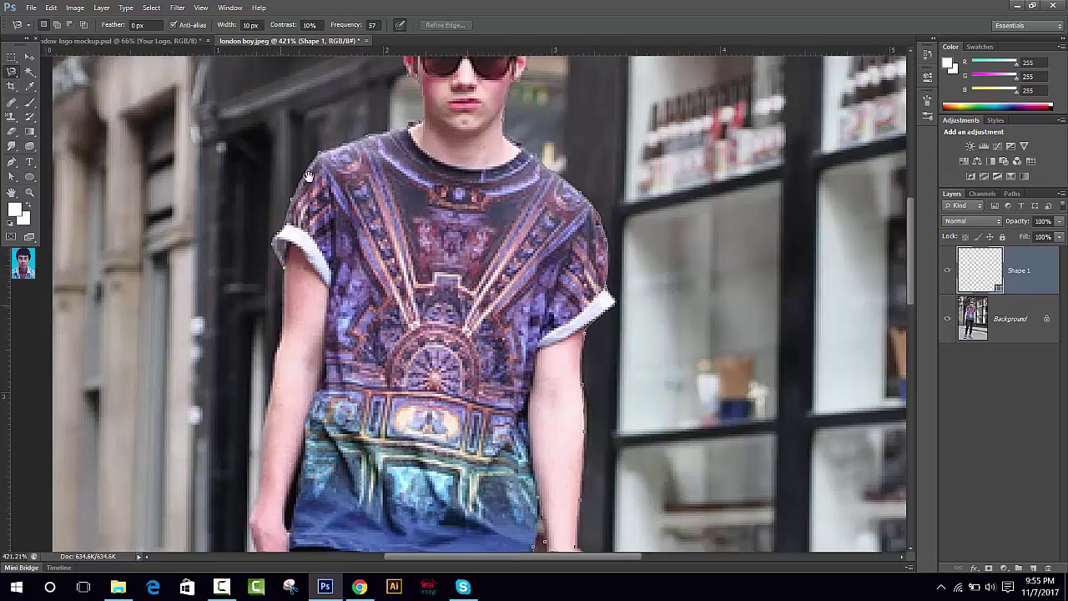
pyautogui.moveTo(277, 309); pyautogui.dragTo(315, 163)
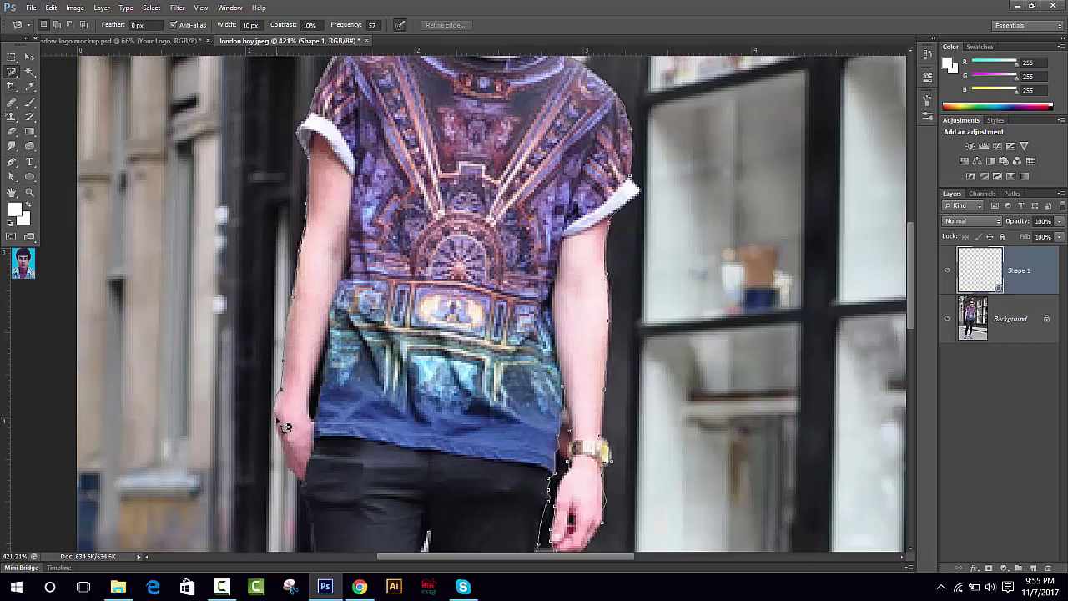
pyautogui.moveTo(283, 427); pyautogui.dragTo(284, 301)
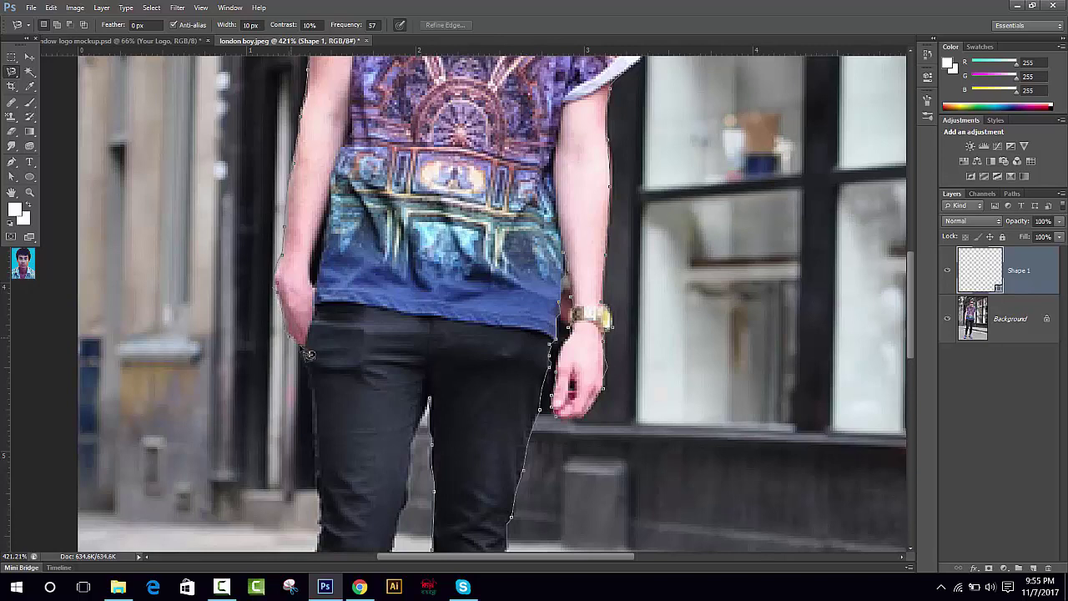
pyautogui.moveTo(319, 361); pyautogui.dragTo(325, 245)
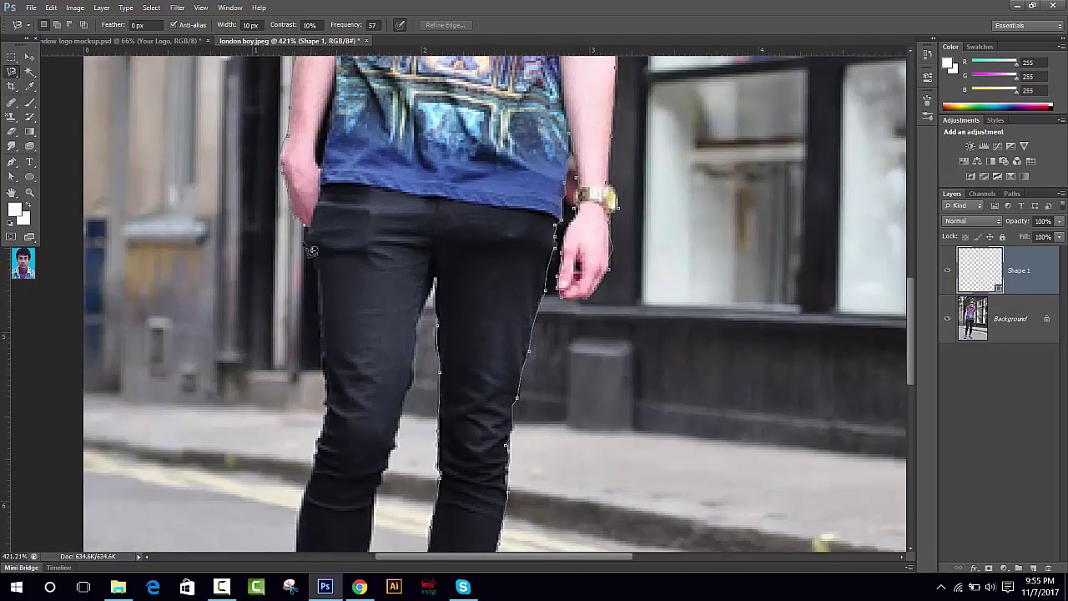
pyautogui.moveTo(330, 334); pyautogui.dragTo(354, 190)
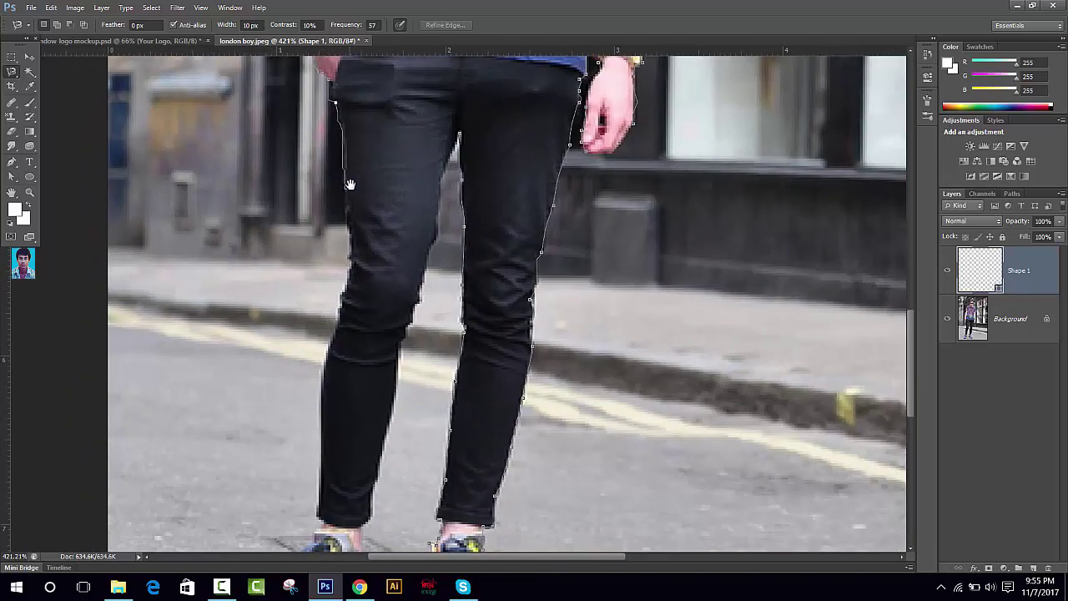
pyautogui.moveTo(343, 332); pyautogui.dragTo(388, 174)
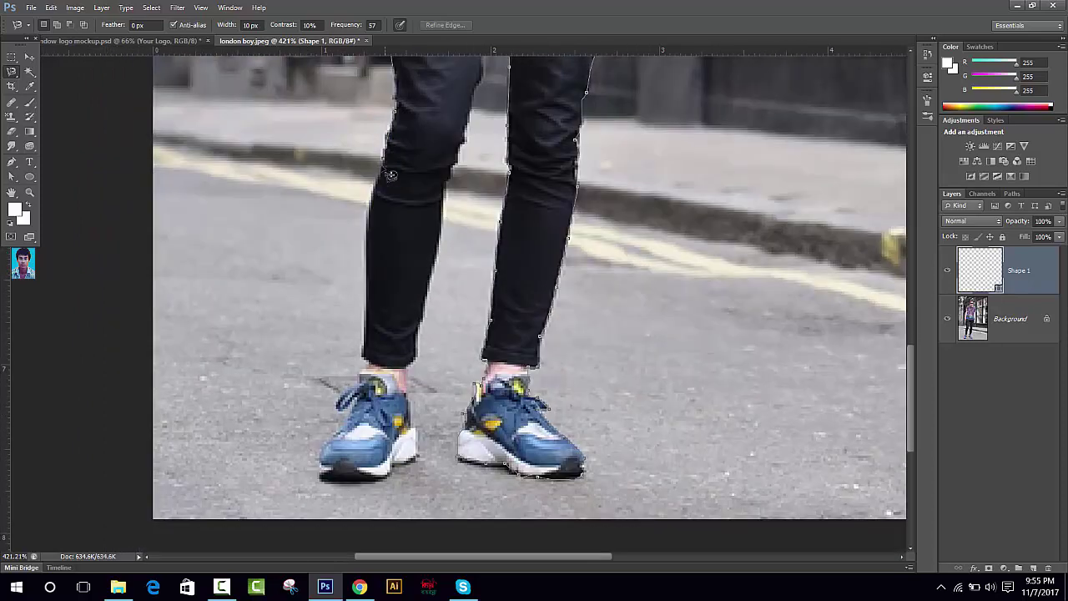
pyautogui.moveTo(369, 281); pyautogui.dragTo(380, 201)
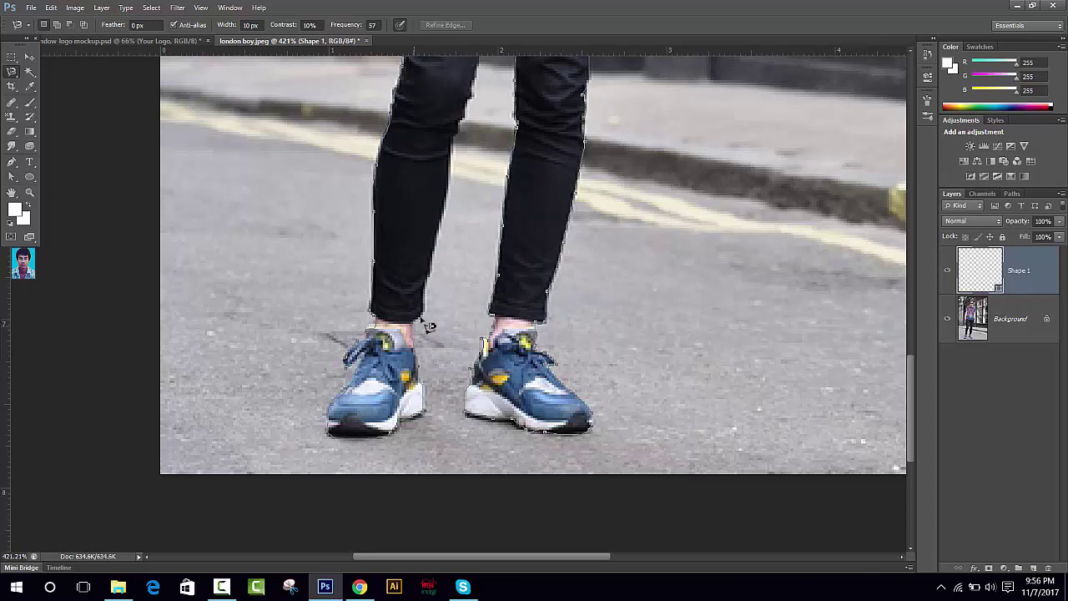
pyautogui.scroll(3, 443, 242)
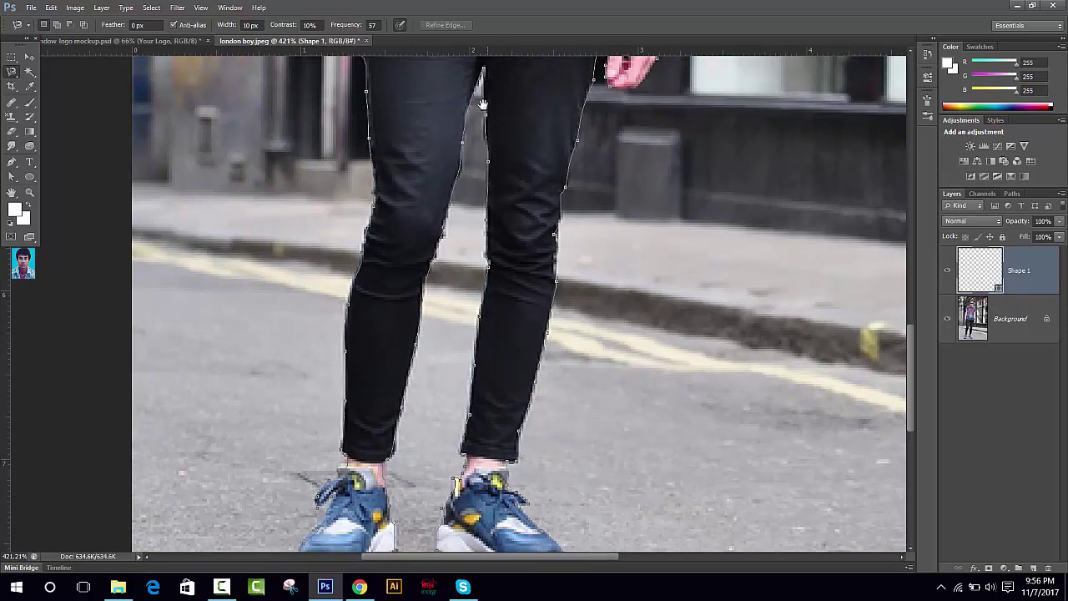
pyautogui.moveTo(482, 104); pyautogui.dragTo(473, 122)
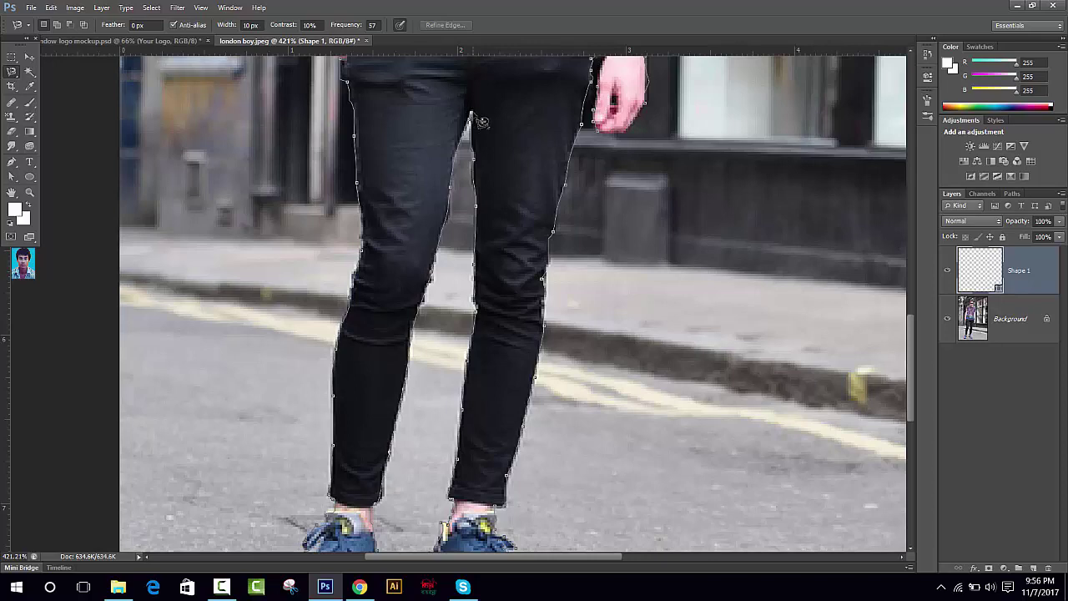
# Zoom out and delete the empty Shape 1 layer
pyautogui.scroll(-3, 482, 122)
pyautogui.scroll(-3, 550, 208)
pyautogui.scroll(-1, 625, 294)
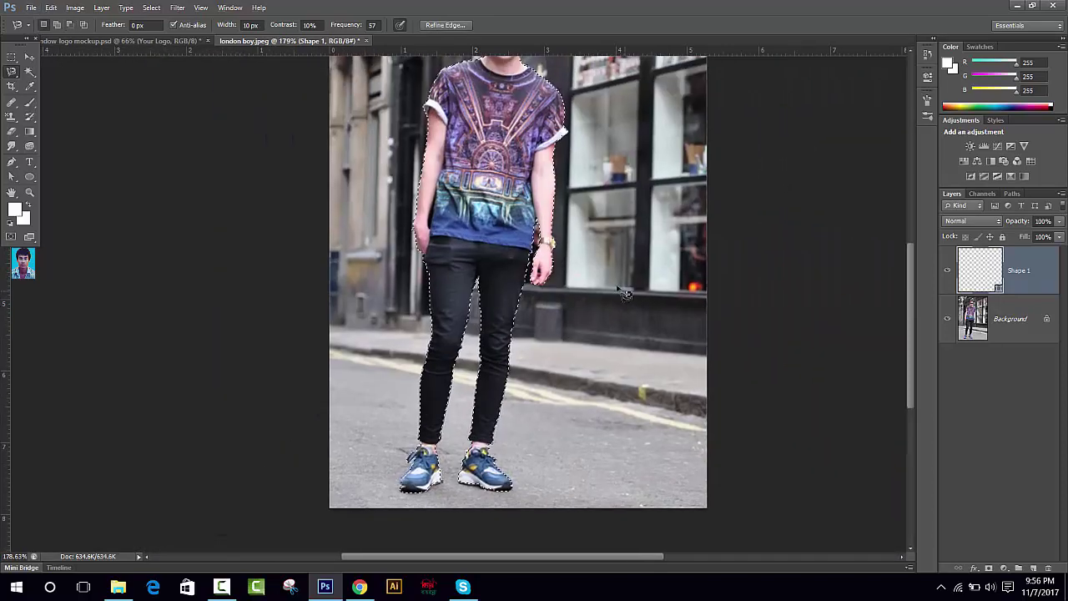
pyautogui.scroll(-1, 625, 294)
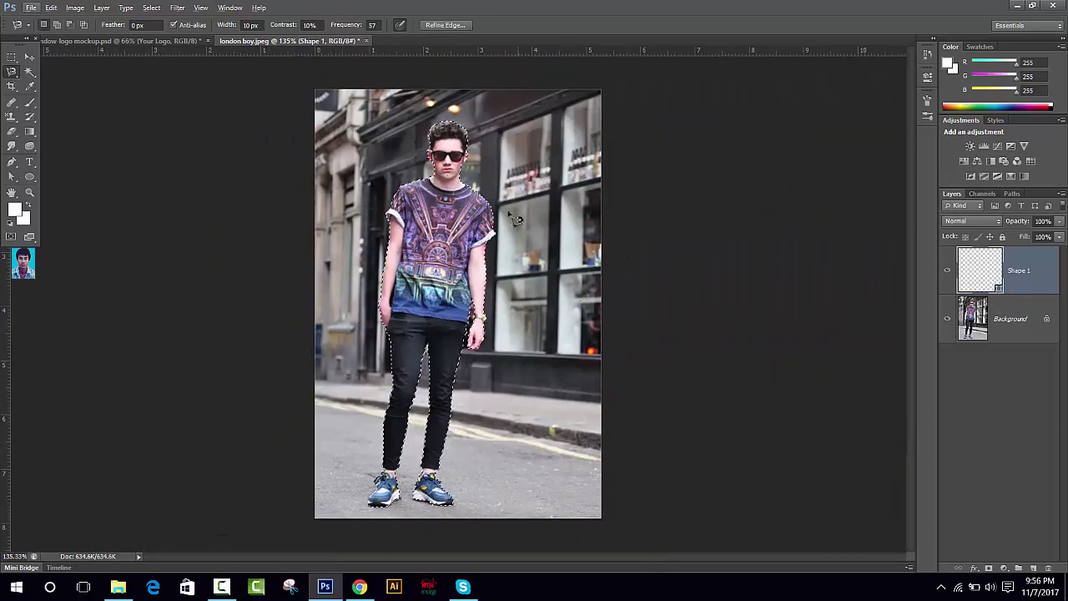
pyautogui.click(1015, 321)
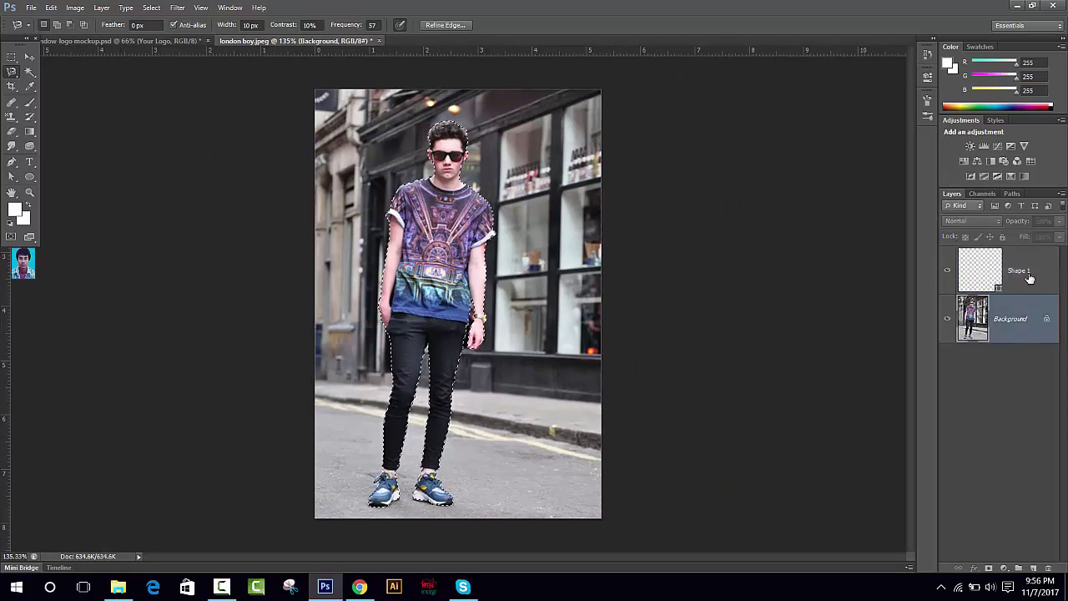
pyautogui.click(1028, 279)
pyautogui.press('Delete')
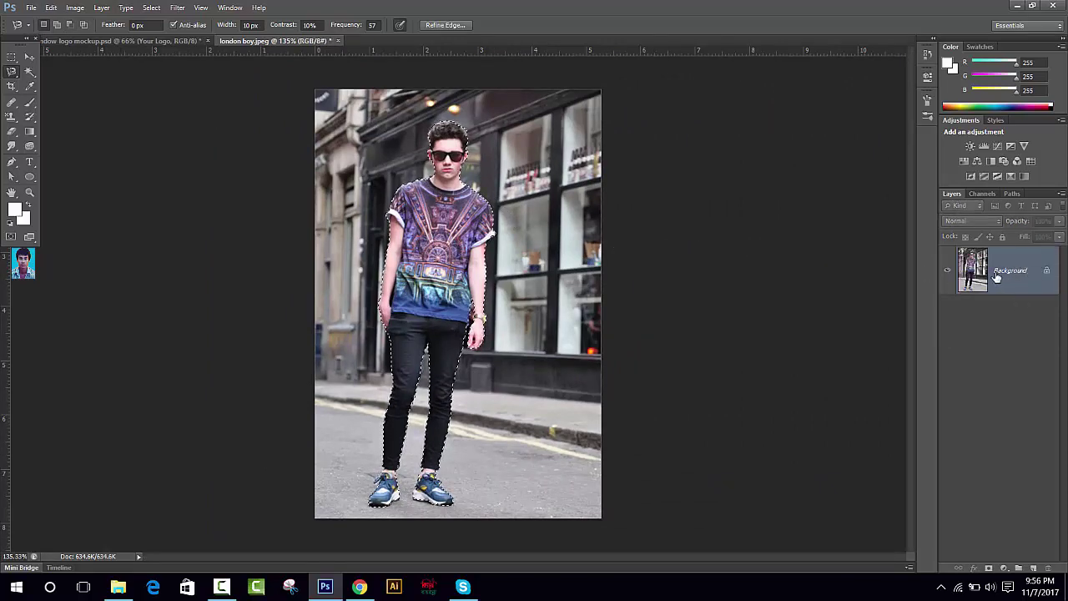
# Feather the boy selection by 5 pixels
pyautogui.scroll(2, 435, 241)
pyautogui.rightClick(430, 191)
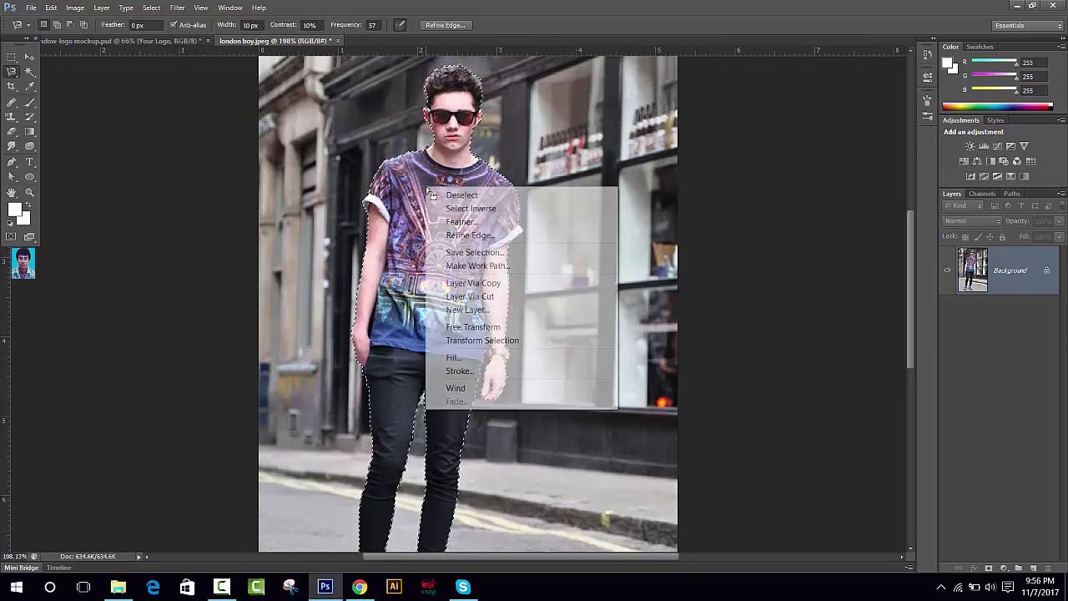
pyautogui.click(459, 222)
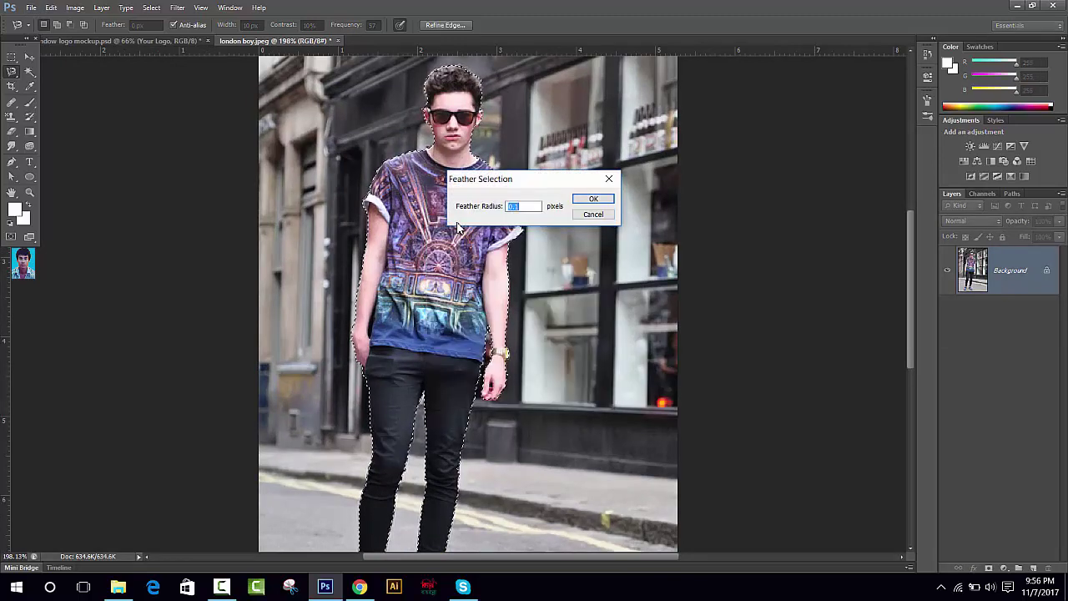
pyautogui.write('5')
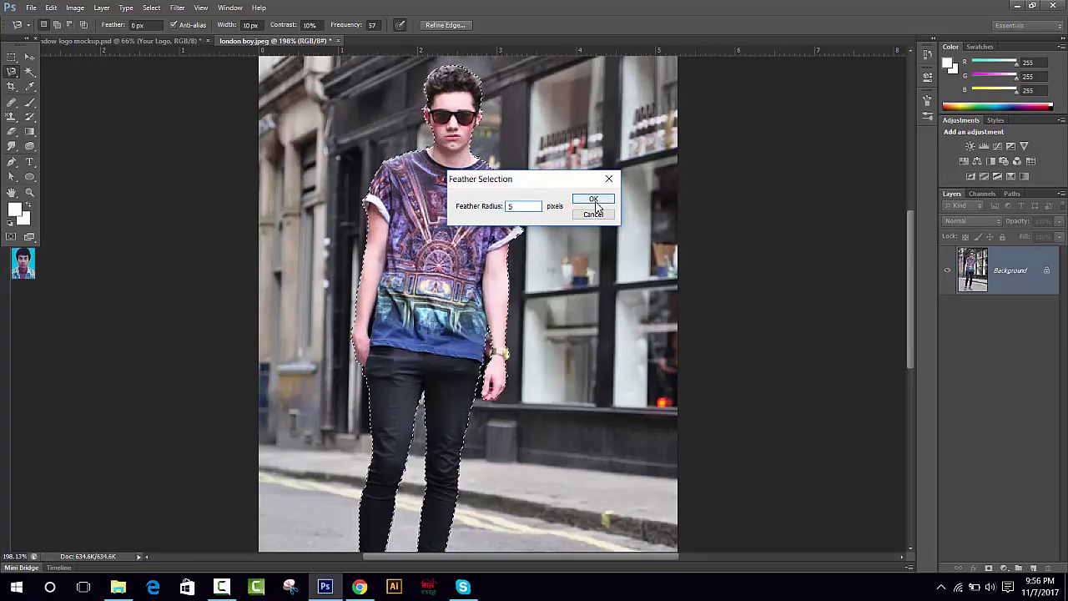
pyautogui.click(593, 200)
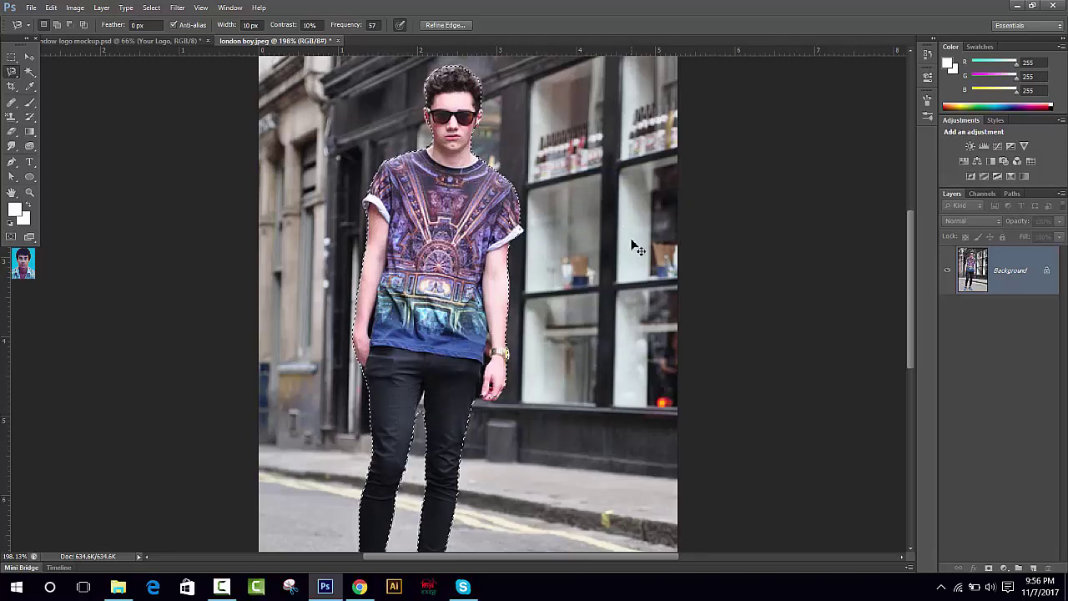
# Copy the feathered boy onto Layer 1 and hide the street Background layer
pyautogui.hotkey('ctrl', 'j')
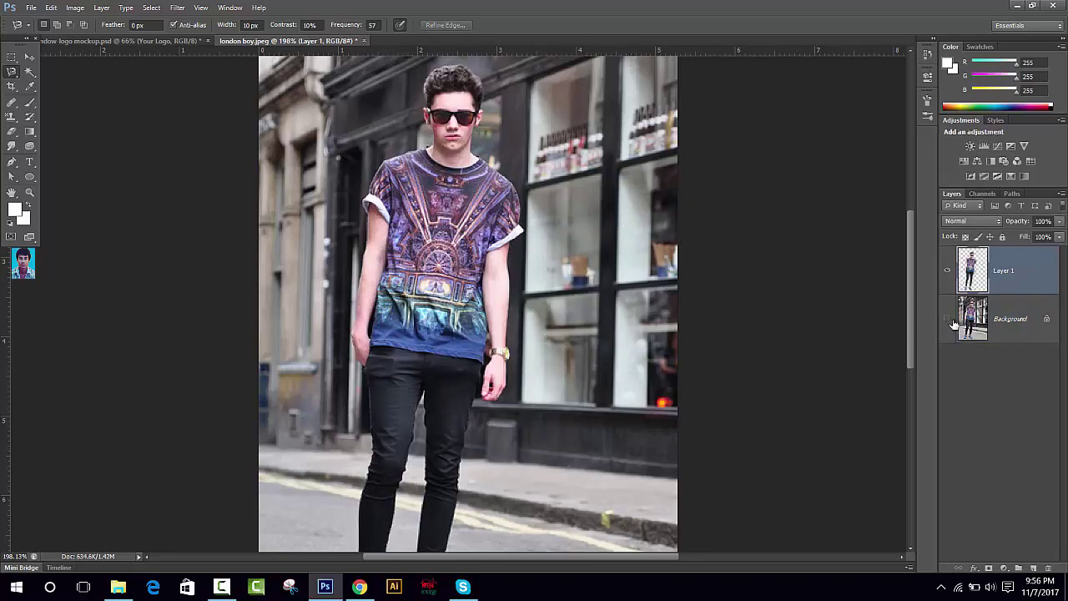
pyautogui.click(948, 318)
pyautogui.click(29, 55)
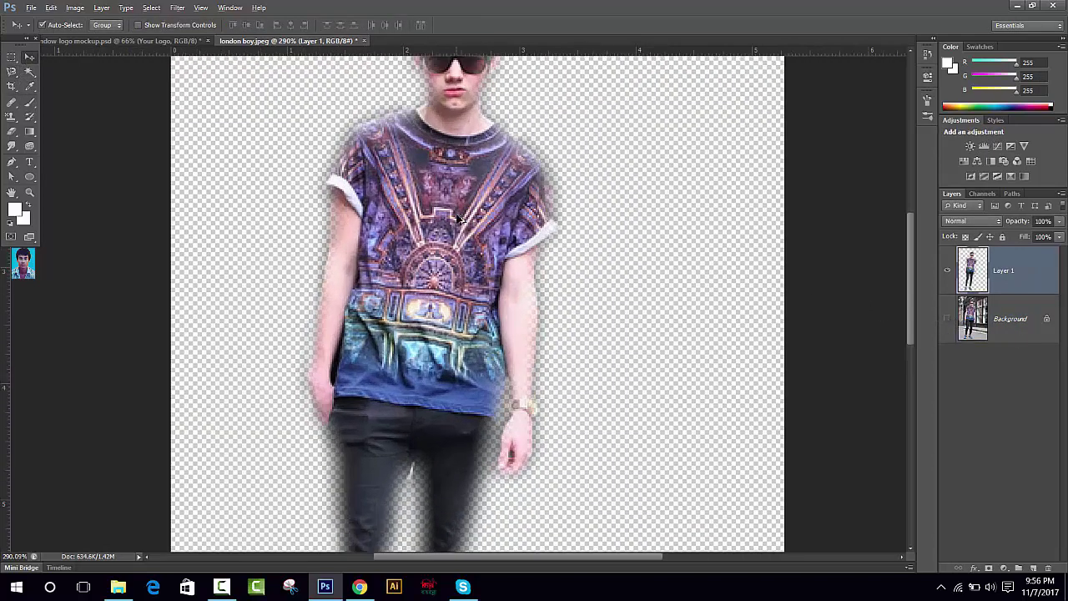
pyautogui.scroll(3, 583, 182)
pyautogui.scroll(-2, 597, 182)
pyautogui.scroll(-2, 595, 191)
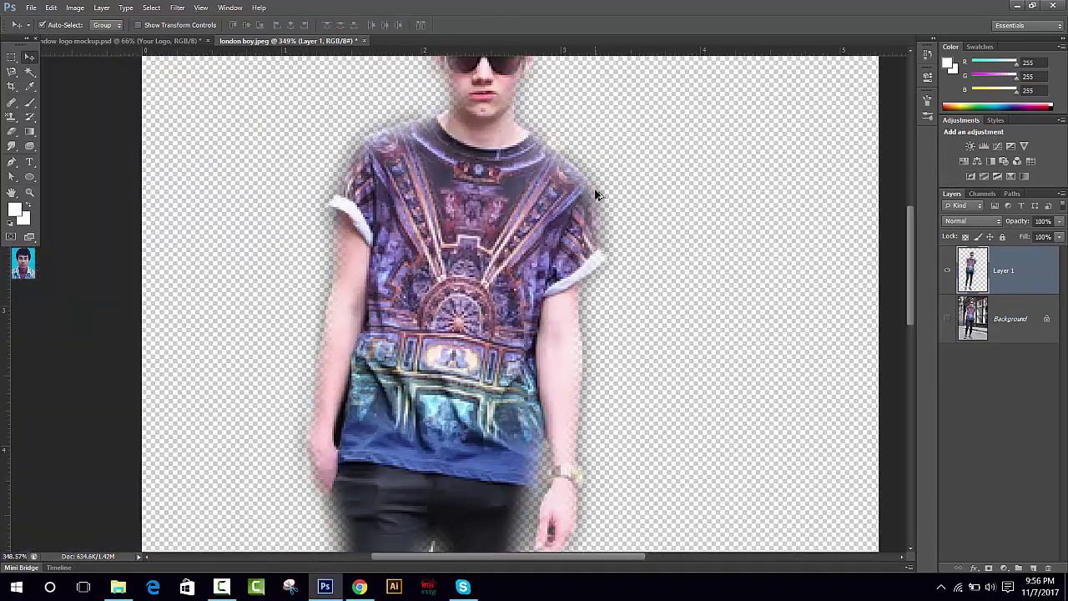
pyautogui.scroll(-3, 595, 197)
pyautogui.moveTo(492, 327); pyautogui.dragTo(152, 48)
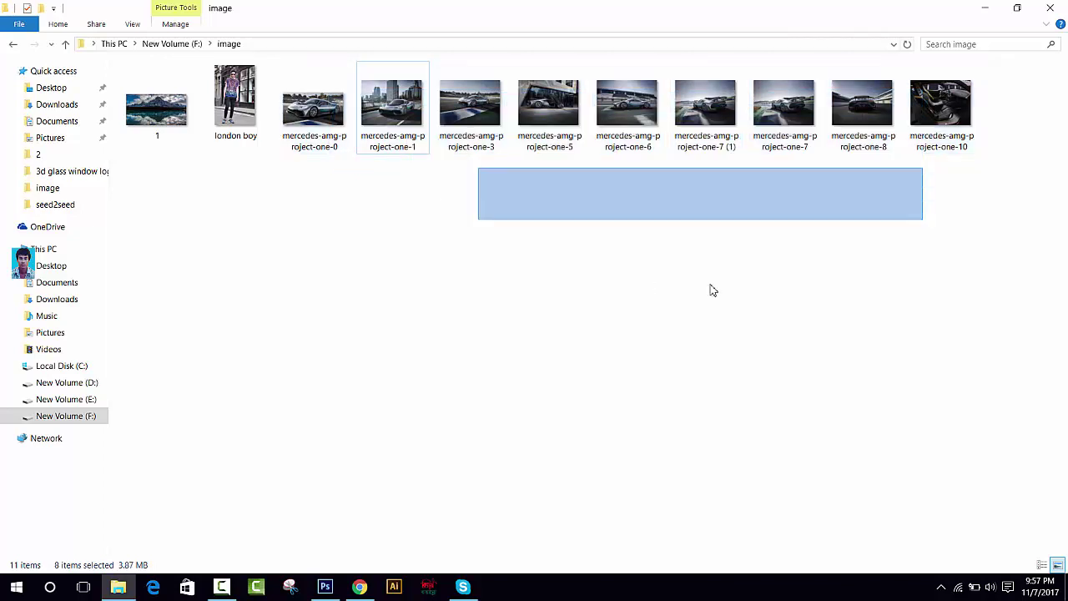
# Select the eight mercedes-amg photos plus 1.PNG and open all nine in Photoshop
pyautogui.moveTo(877, 215)
pyautogui.mouseDown()
pyautogui.moveTo(272, 91)
pyautogui.moveTo(302, 65)
pyautogui.mouseUp()
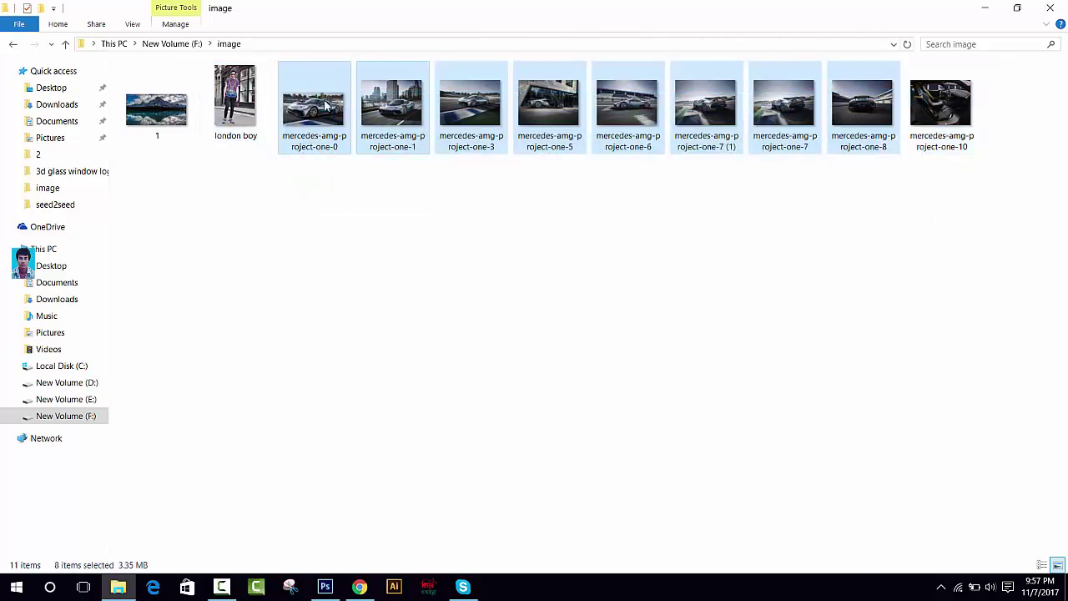
pyautogui.keyDown('shift'); pyautogui.click(157, 123); pyautogui.keyUp('shift')
pyautogui.moveTo(157, 124)
pyautogui.mouseDown()
pyautogui.moveTo(172, 295)
pyautogui.moveTo(393, 296)
pyautogui.mouseUp()
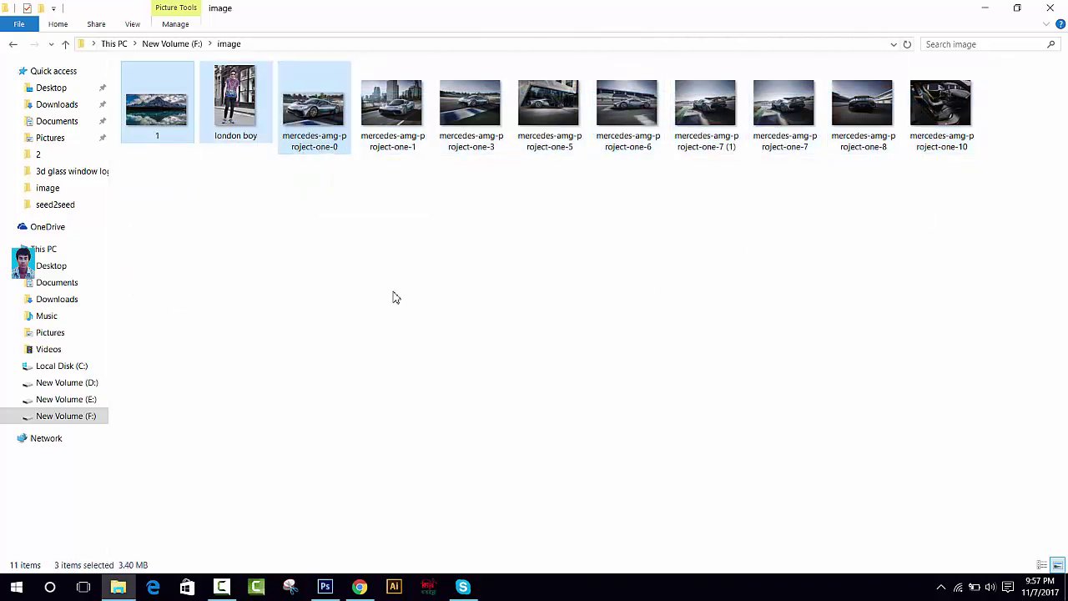
pyautogui.moveTo(865, 188); pyautogui.dragTo(312, 125)
pyautogui.keyDown('ctrl'); pyautogui.click(156, 108); pyautogui.keyUp('ctrl')
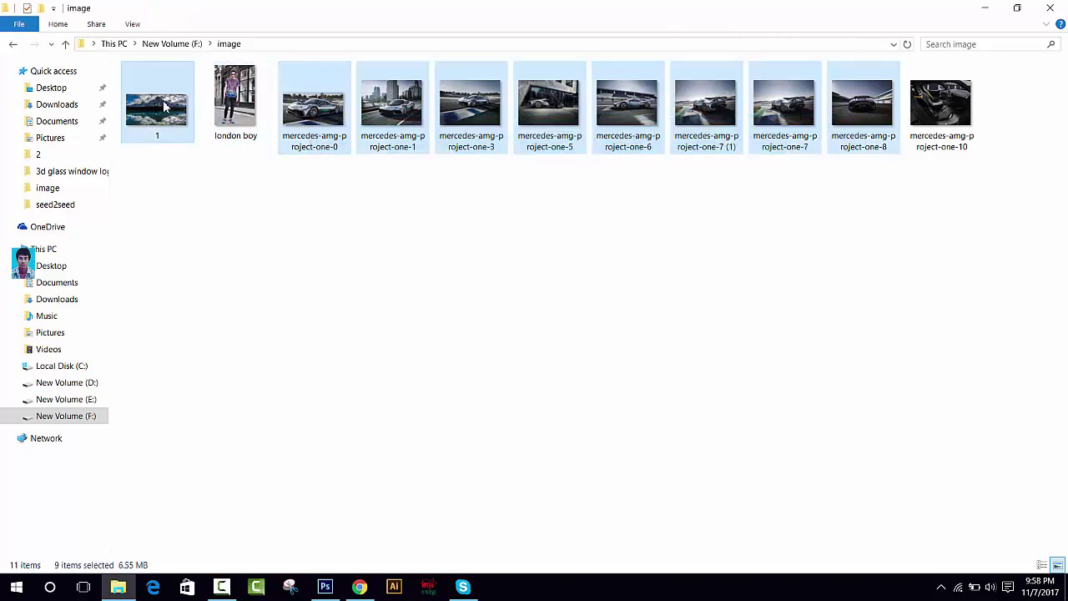
pyautogui.moveTo(157, 108)
pyautogui.mouseDown()
pyautogui.moveTo(330, 588)
pyautogui.moveTo(990, 391)
pyautogui.mouseUp()
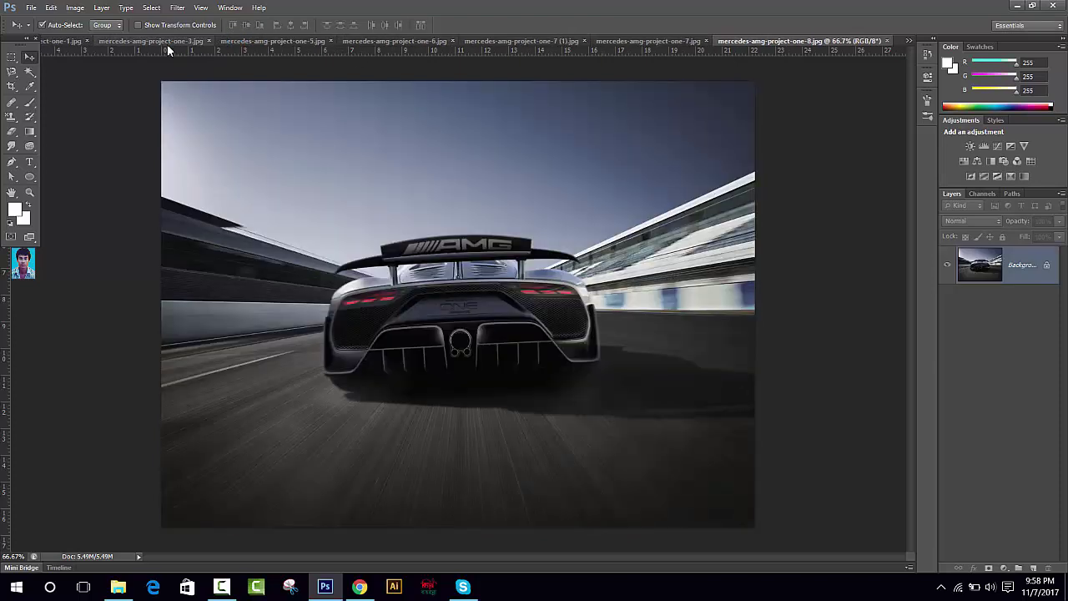
# Drag the boy's Layer 1 from london boy.jpeg into the project-one-0 photo
pyautogui.click(49, 40)
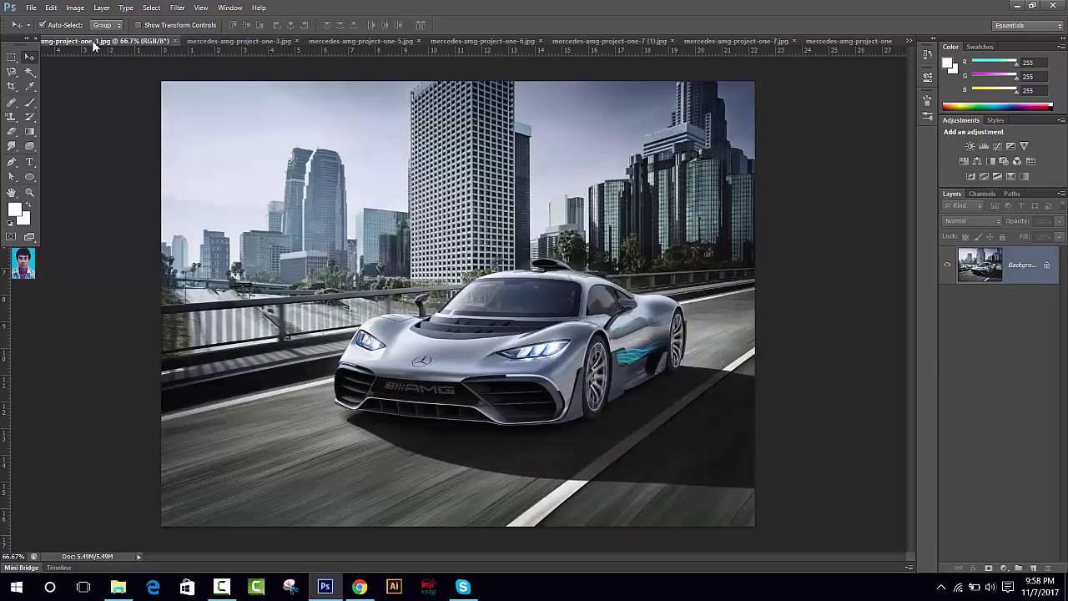
pyautogui.moveTo(13, 49); pyautogui.dragTo(7, 83)
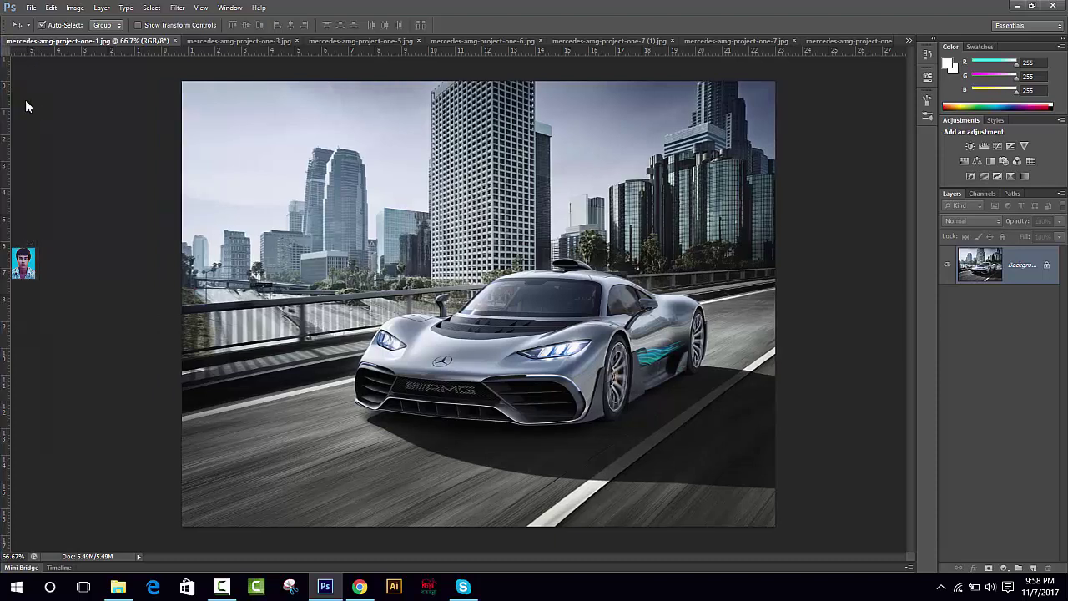
pyautogui.click(909, 44)
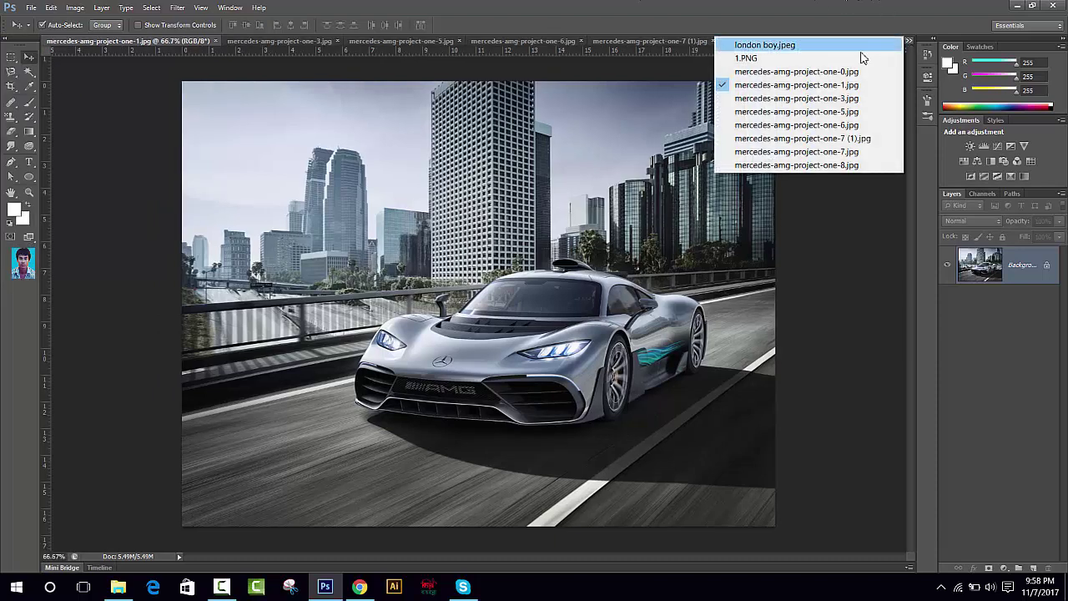
pyautogui.click(772, 47)
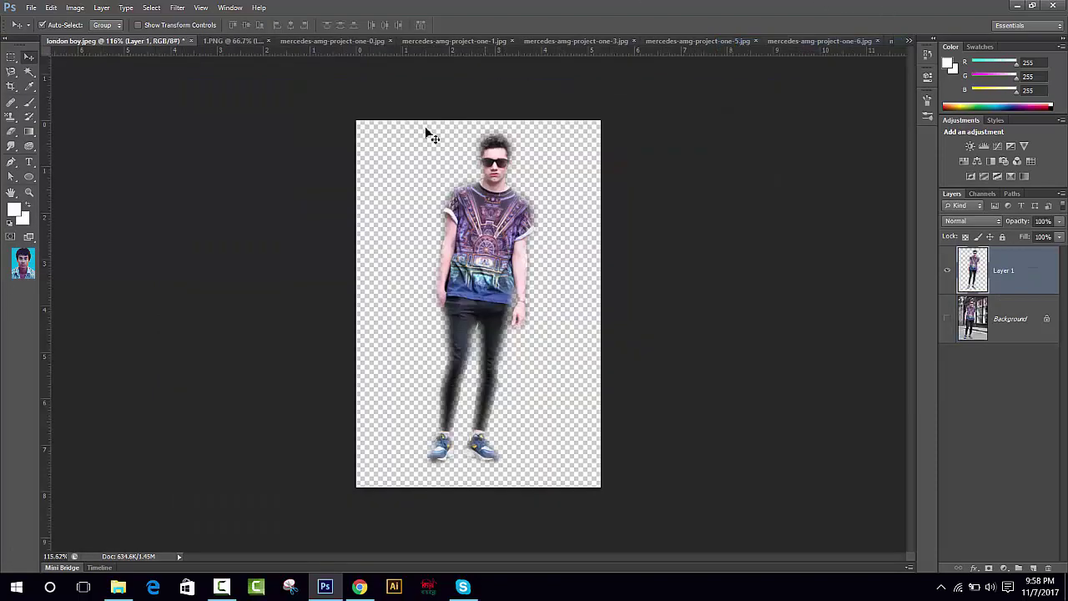
pyautogui.moveTo(497, 227)
pyautogui.mouseDown()
pyautogui.moveTo(472, 294)
pyautogui.moveTo(564, 252)
pyautogui.mouseUp()
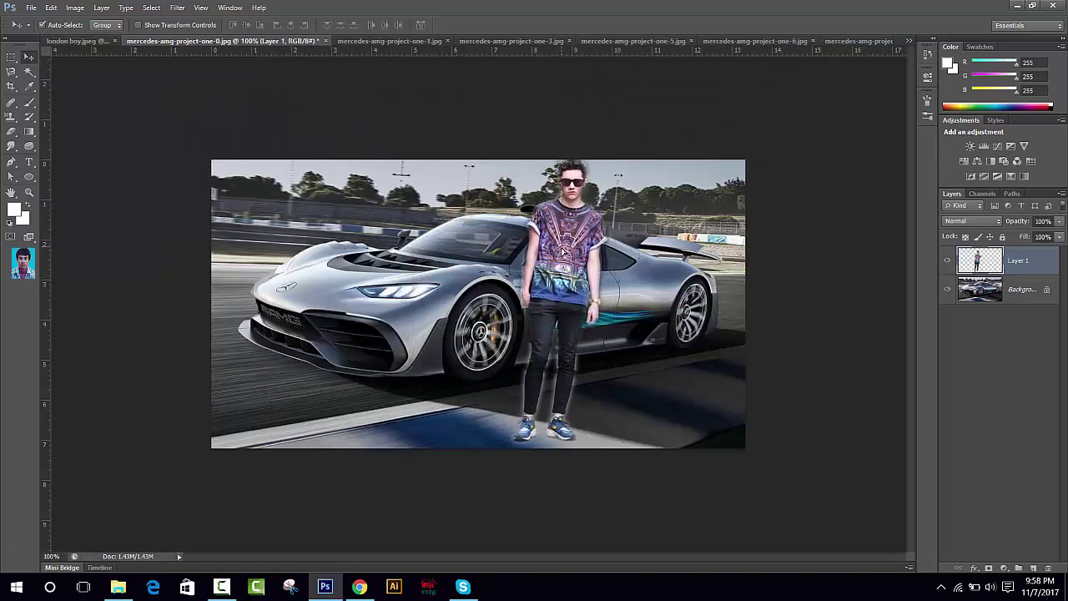
# Scale the boy to about 82%, tilt him slightly, and move him beside the car's nose
pyautogui.hotkey('ctrl', 't')
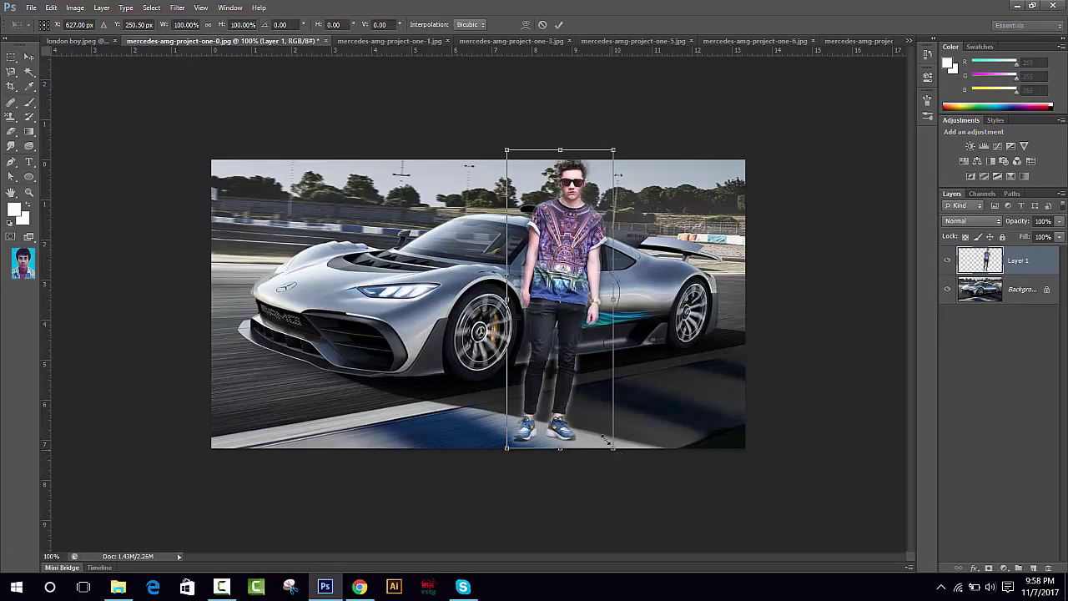
pyautogui.moveTo(604, 438); pyautogui.dragTo(599, 419)
pyautogui.moveTo(583, 278)
pyautogui.mouseDown()
pyautogui.moveTo(350, 279)
pyautogui.moveTo(604, 275)
pyautogui.mouseUp()
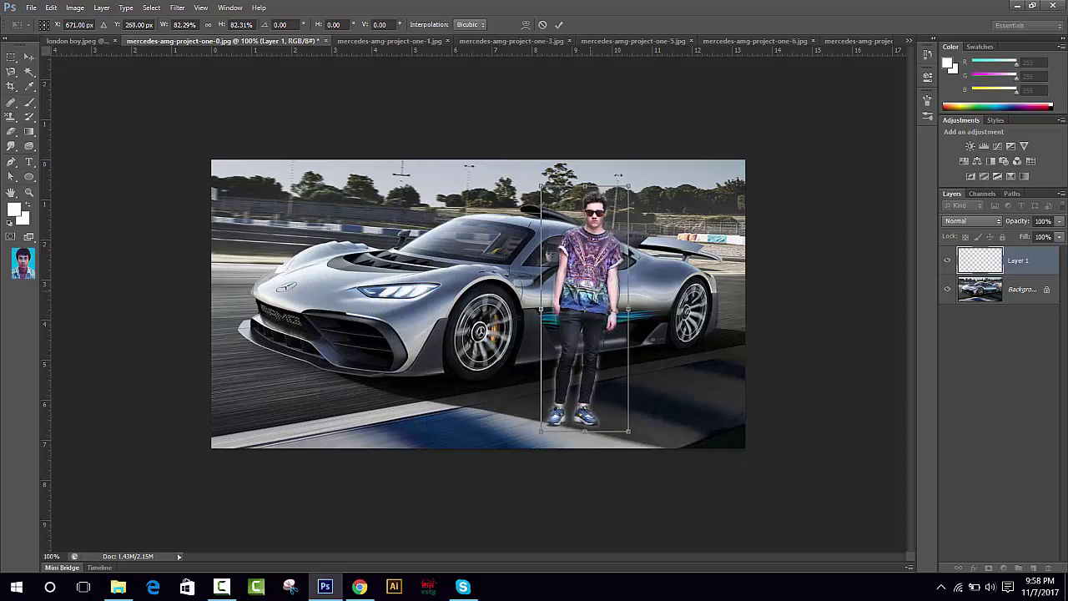
pyautogui.moveTo(640, 184); pyautogui.dragTo(628, 183)
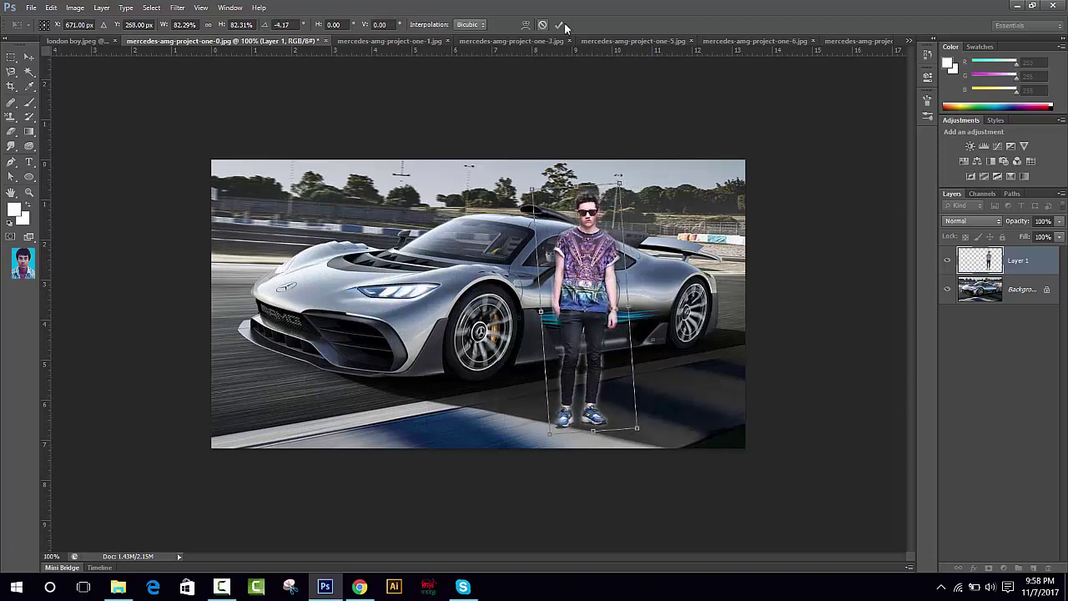
pyautogui.press('Return')
pyautogui.moveTo(585, 292)
pyautogui.mouseDown()
pyautogui.moveTo(578, 269)
pyautogui.moveTo(458, 312)
pyautogui.moveTo(287, 254)
pyautogui.moveTo(296, 252)
pyautogui.mouseUp()
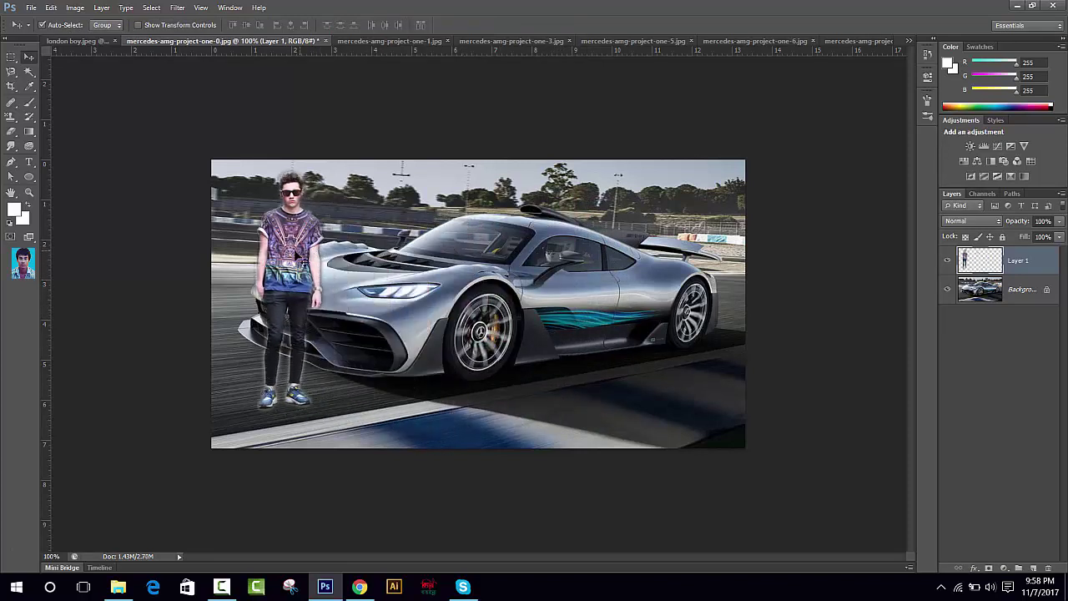
# Nudge the boy up and left, then copy him into project-one-1
pyautogui.keyDown('alt'); pyautogui.scroll(4, 359, 333); pyautogui.keyUp('alt')
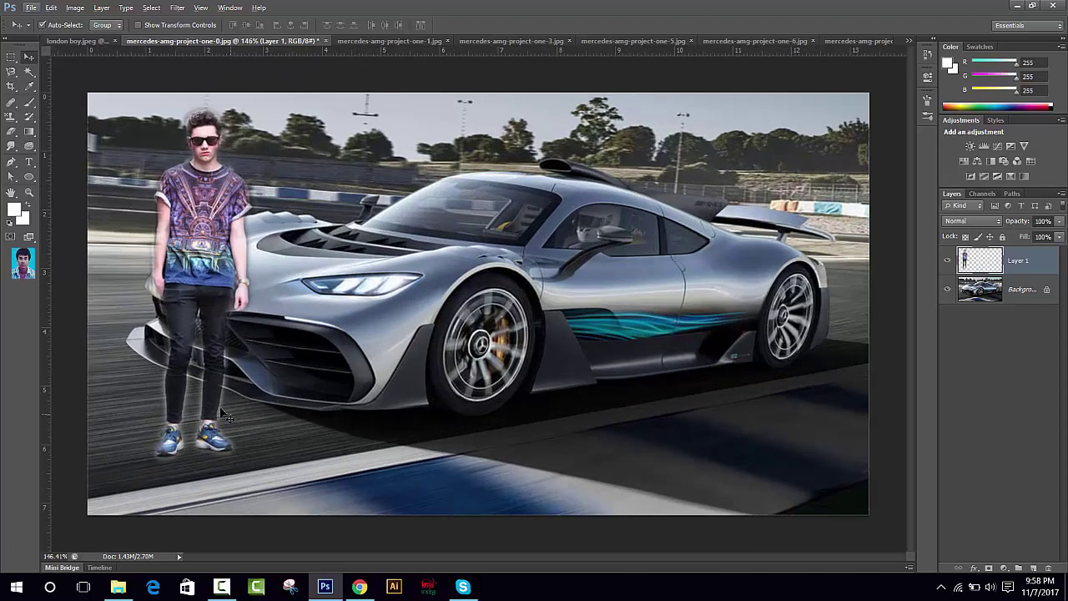
pyautogui.keyDown('alt'); pyautogui.scroll(1, 307, 322); pyautogui.keyUp('alt')
pyautogui.keyDown('alt'); pyautogui.scroll(1, 307, 322); pyautogui.keyUp('alt')
pyautogui.keyDown('alt'); pyautogui.scroll(-3, 795, 343); pyautogui.keyUp('alt')
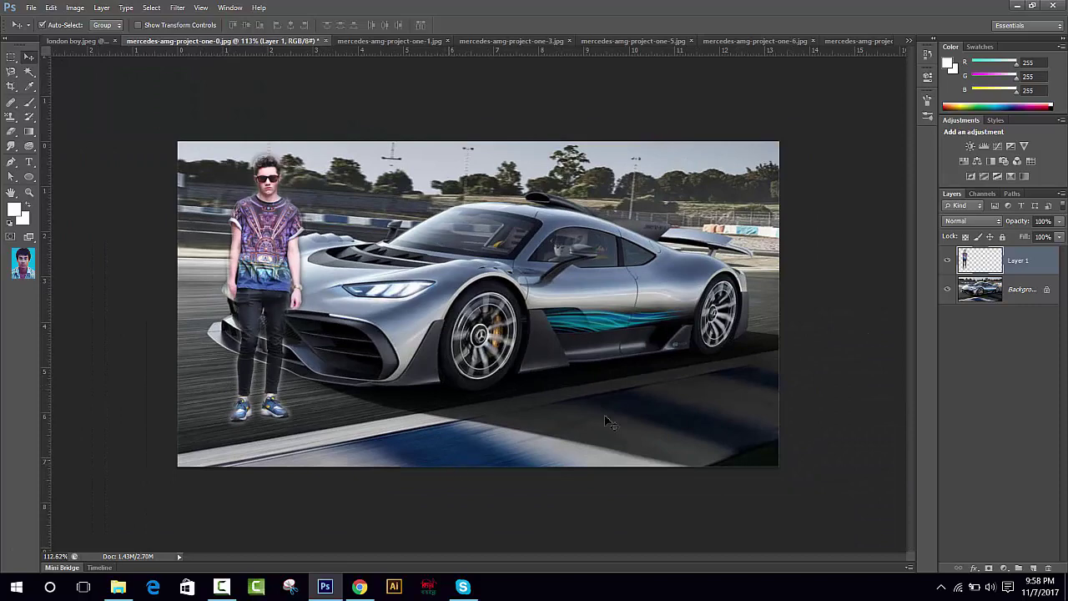
pyautogui.keyDown('alt'); pyautogui.scroll(3, 463, 275); pyautogui.keyUp('alt')
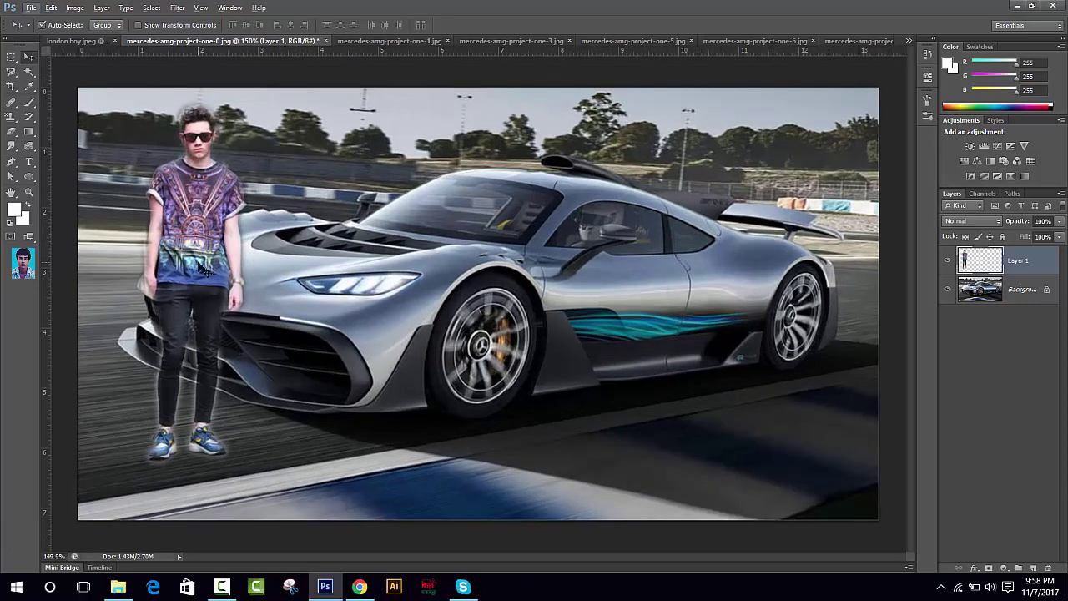
pyautogui.moveTo(206, 271); pyautogui.dragTo(203, 267)
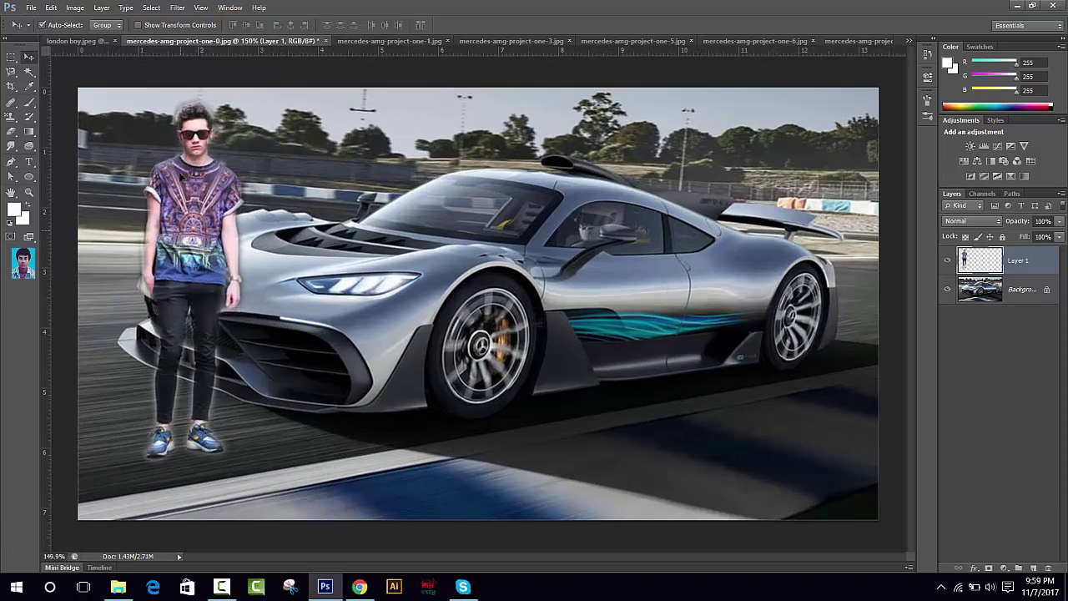
pyautogui.moveTo(181, 174)
pyautogui.mouseDown()
pyautogui.moveTo(363, 285)
pyautogui.moveTo(428, 379)
pyautogui.mouseUp()
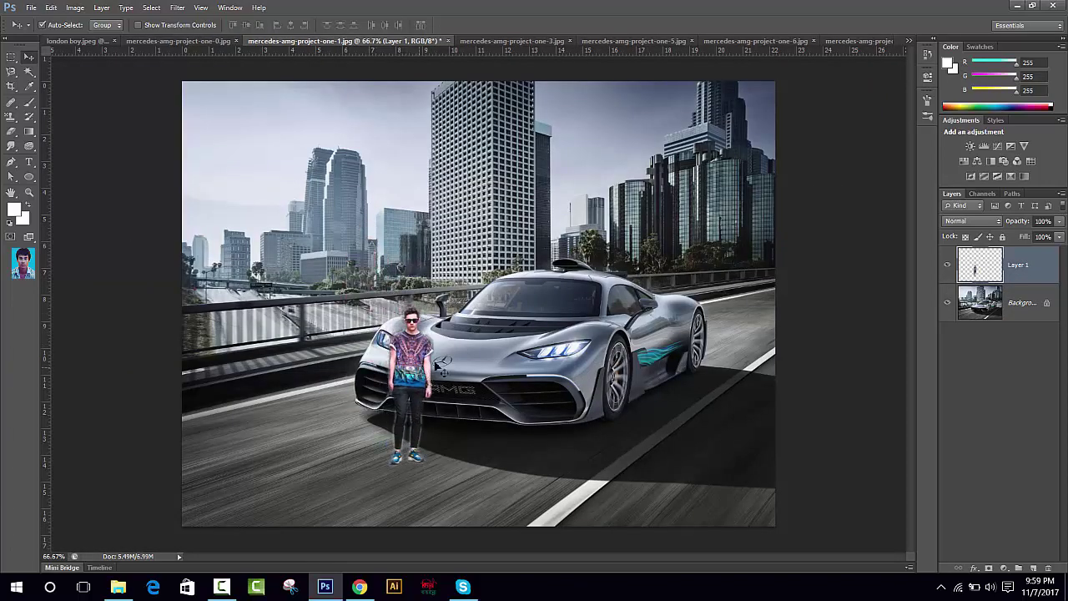
# Enlarge the boy to about 153% on the bonnet, then copy him into project-one-3
pyautogui.hotkey('ctrl', 't')
pyautogui.moveTo(433, 464); pyautogui.dragTo(489, 489)
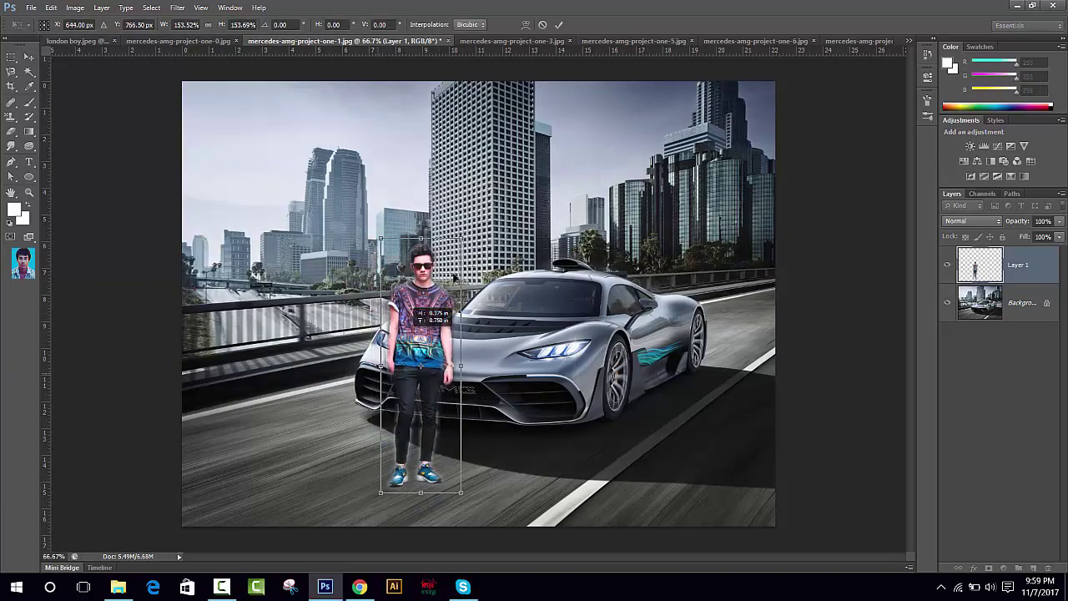
pyautogui.moveTo(402, 337); pyautogui.dragTo(449, 205)
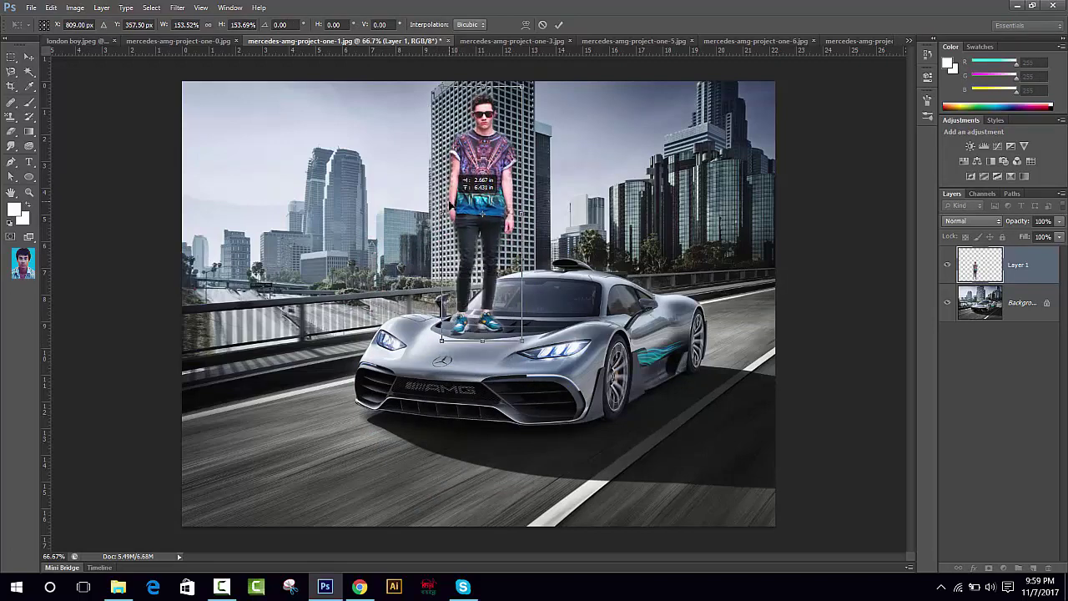
pyautogui.click(559, 24)
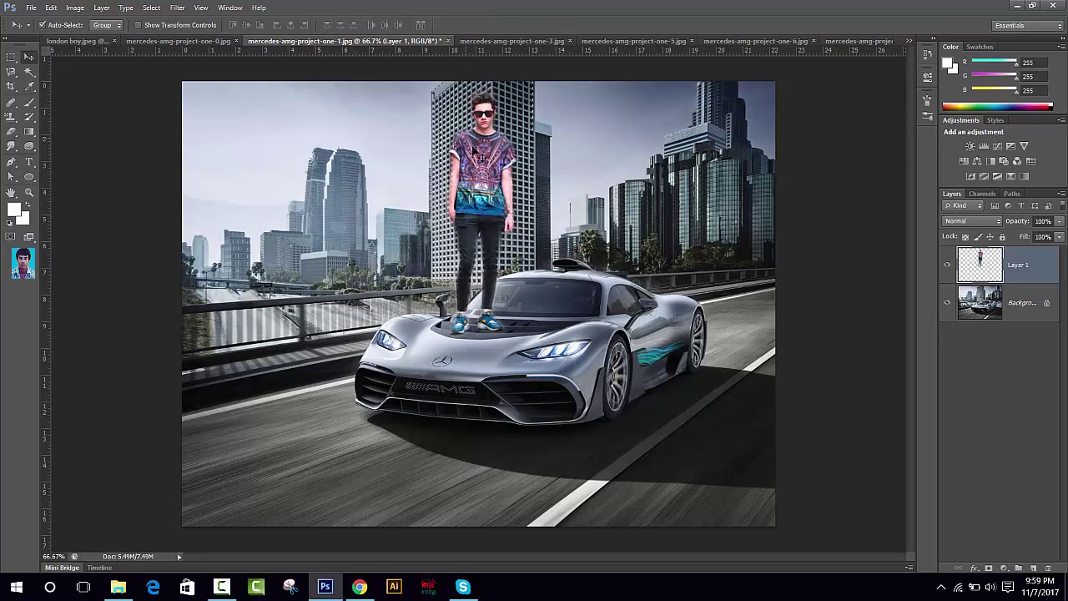
pyautogui.moveTo(474, 150)
pyautogui.mouseDown()
pyautogui.moveTo(505, 48)
pyautogui.moveTo(440, 278)
pyautogui.moveTo(437, 246)
pyautogui.mouseUp()
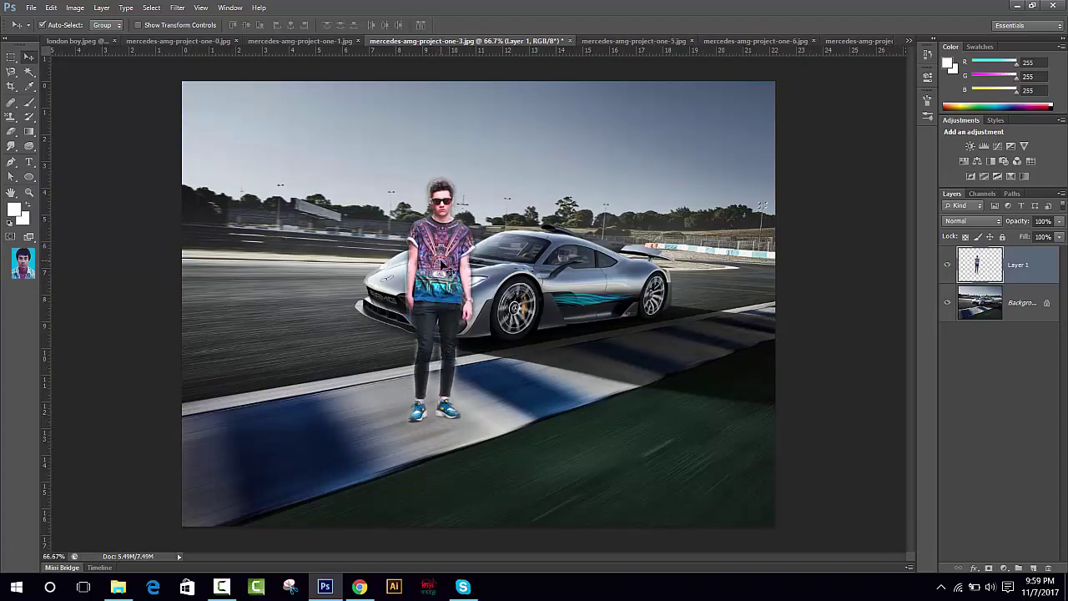
# Copy the boy layer into the project-one-5 and project-one-6 photos
pyautogui.scroll(2, 435, 378)
pyautogui.scroll(1, 435, 364)
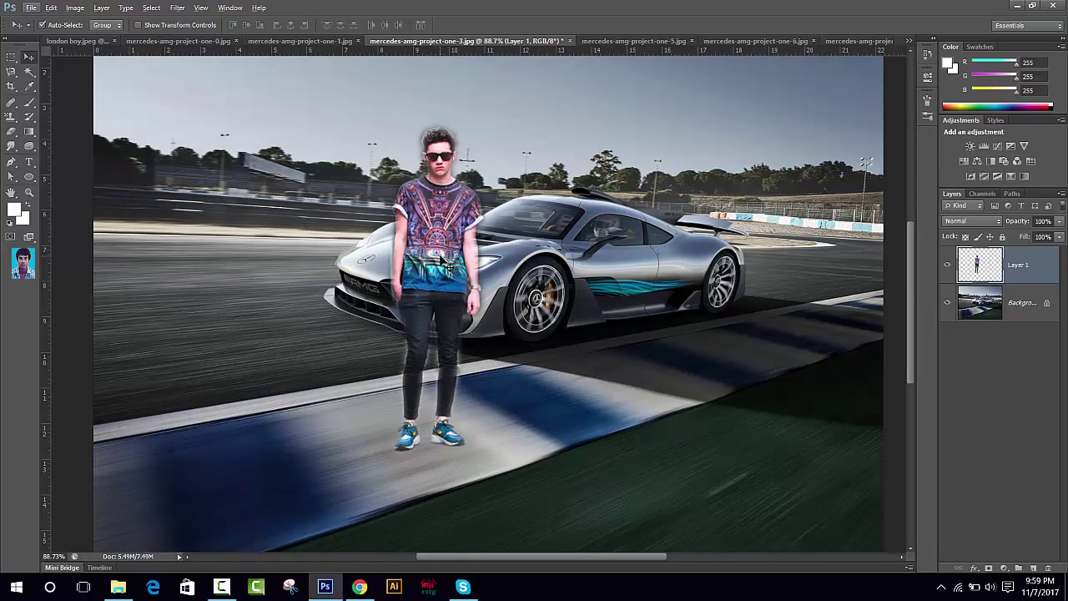
pyautogui.moveTo(443, 239)
pyautogui.mouseDown()
pyautogui.moveTo(636, 48)
pyautogui.moveTo(475, 248)
pyautogui.mouseUp()
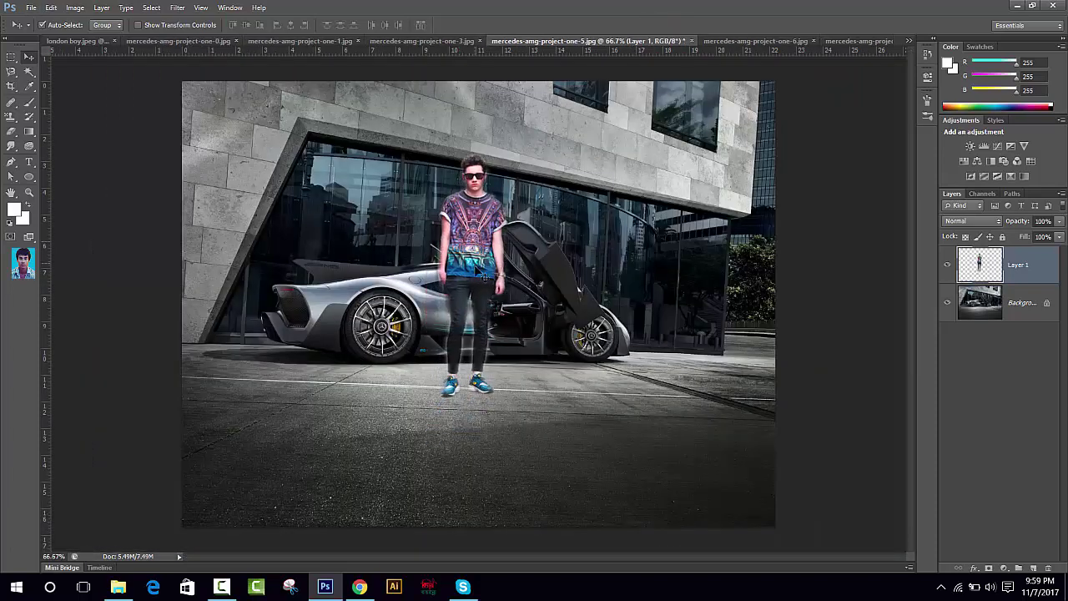
pyautogui.moveTo(478, 278); pyautogui.dragTo(734, 50)
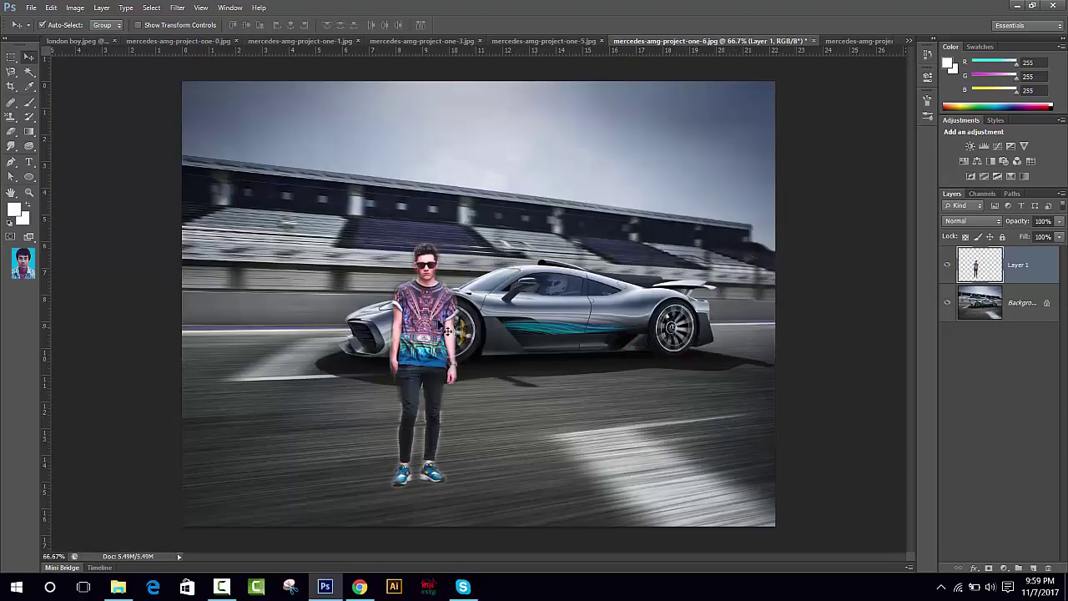
pyautogui.moveTo(732, 50)
pyautogui.mouseDown()
pyautogui.moveTo(473, 292)
pyautogui.moveTo(446, 267)
pyautogui.mouseUp()
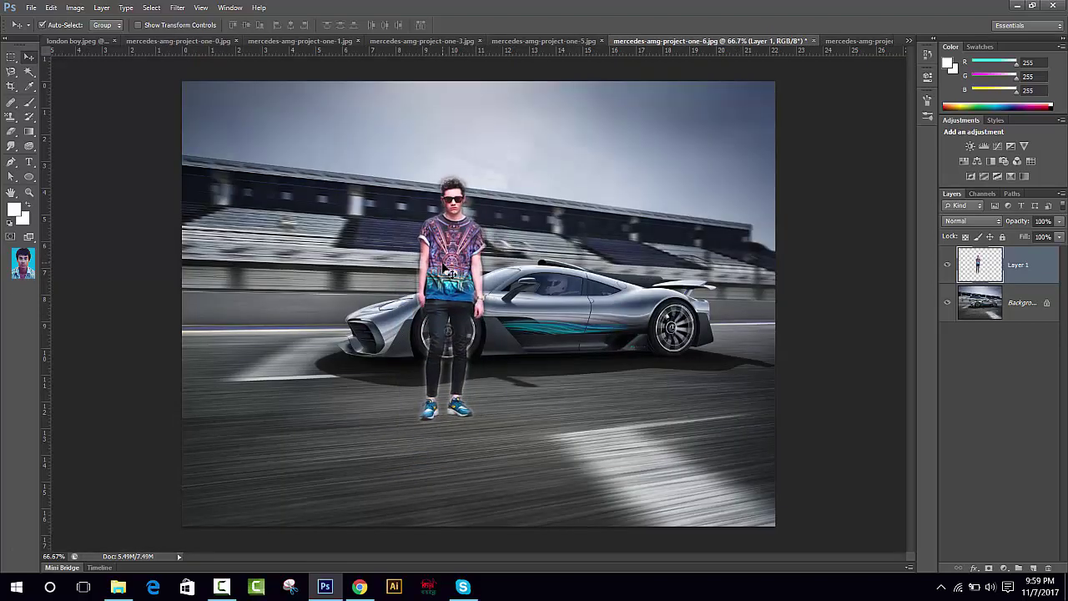
# Resize the boy to about 99% beside the car's nose in project-one-6, then copy him into project-one-7
pyautogui.hotkey('ctrl', 't')
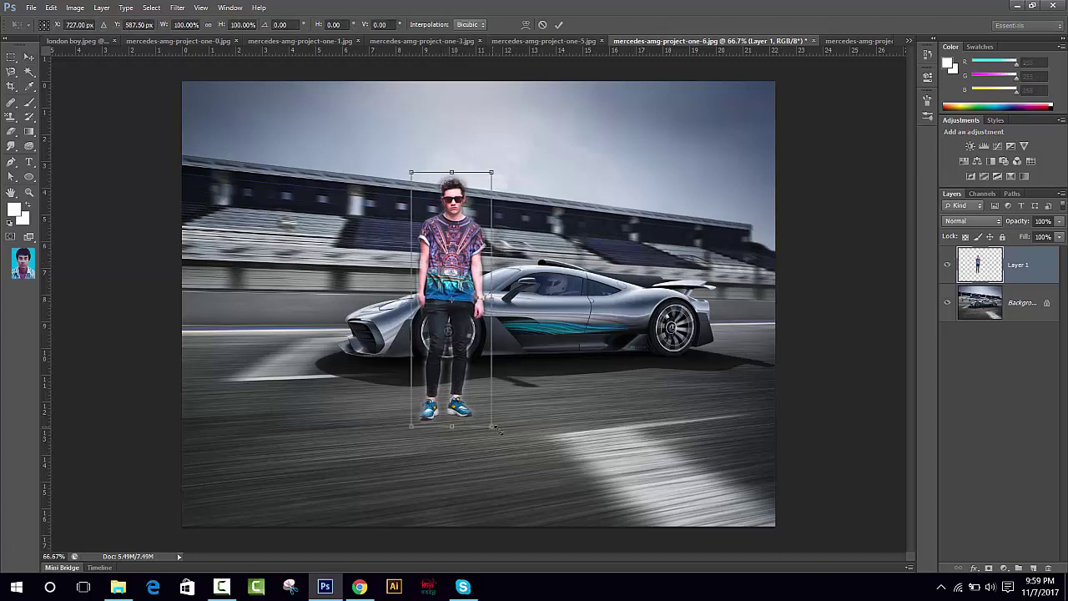
pyautogui.moveTo(497, 429); pyautogui.dragTo(505, 459)
pyautogui.moveTo(453, 357); pyautogui.dragTo(301, 317)
pyautogui.keyDown('shift'); pyautogui.moveTo(249, 101); pyautogui.dragTo(256, 126); pyautogui.keyUp('shift')
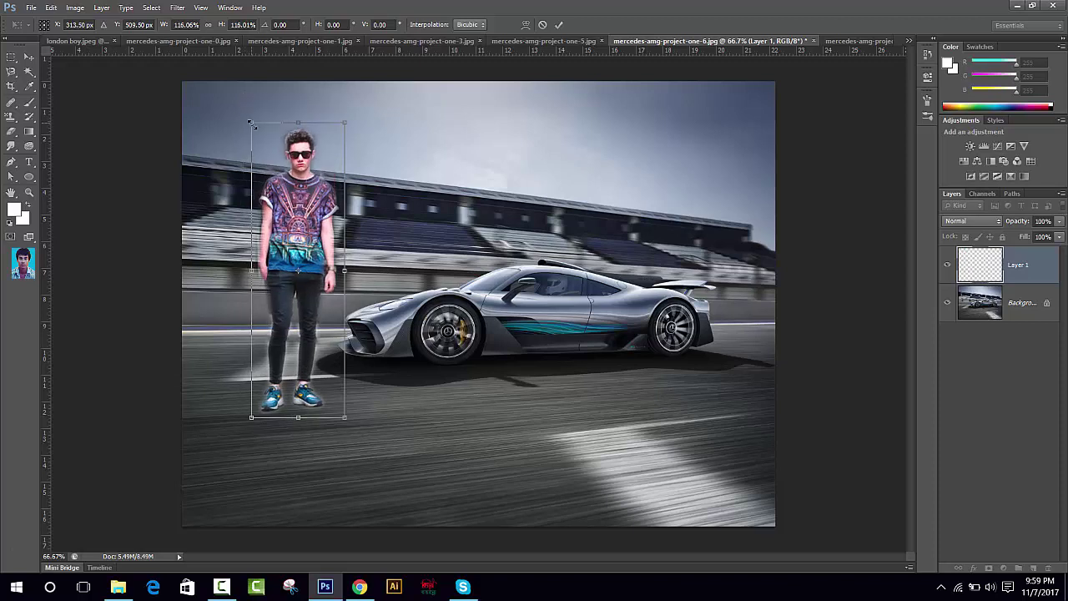
pyautogui.moveTo(292, 250); pyautogui.dragTo(270, 243)
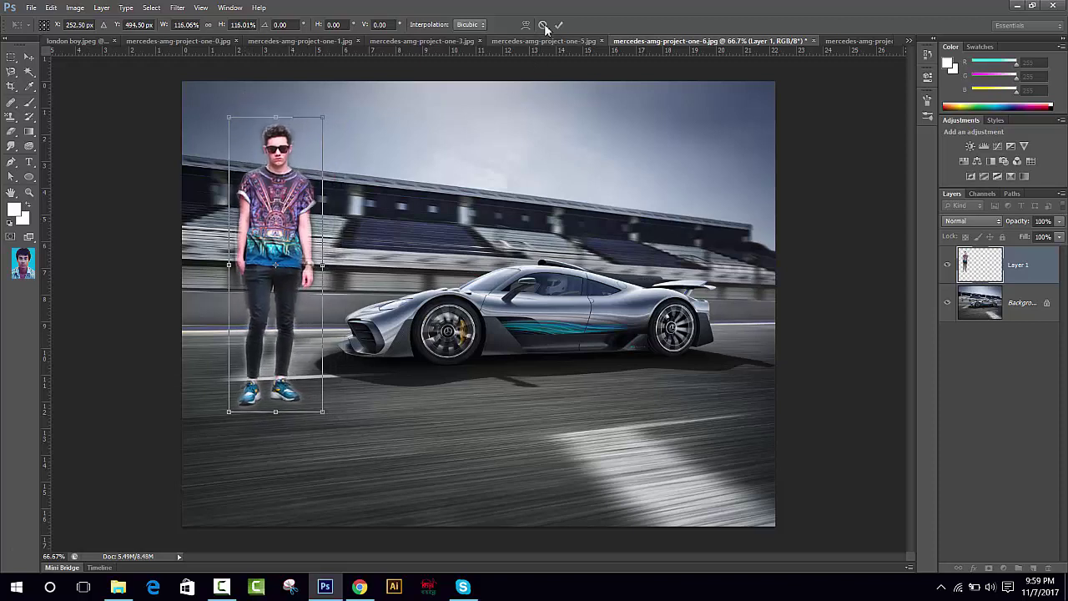
pyautogui.keyDown('shift'); pyautogui.moveTo(227, 121); pyautogui.dragTo(251, 186); pyautogui.keyUp('shift')
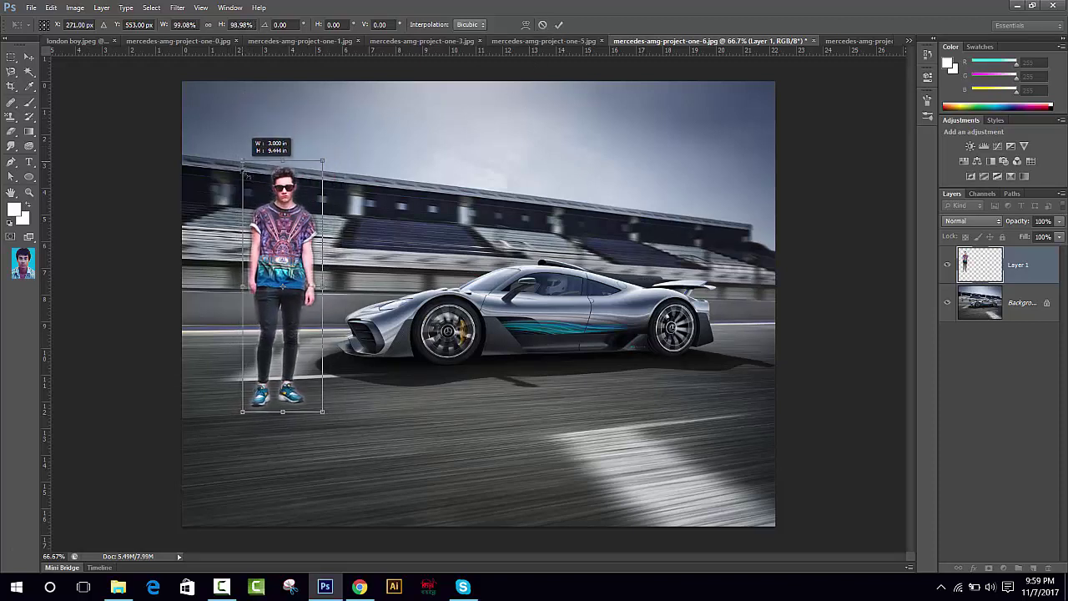
pyautogui.moveTo(284, 261)
pyautogui.mouseDown()
pyautogui.moveTo(296, 250)
pyautogui.moveTo(364, 248)
pyautogui.mouseUp()
pyautogui.click(559, 25)
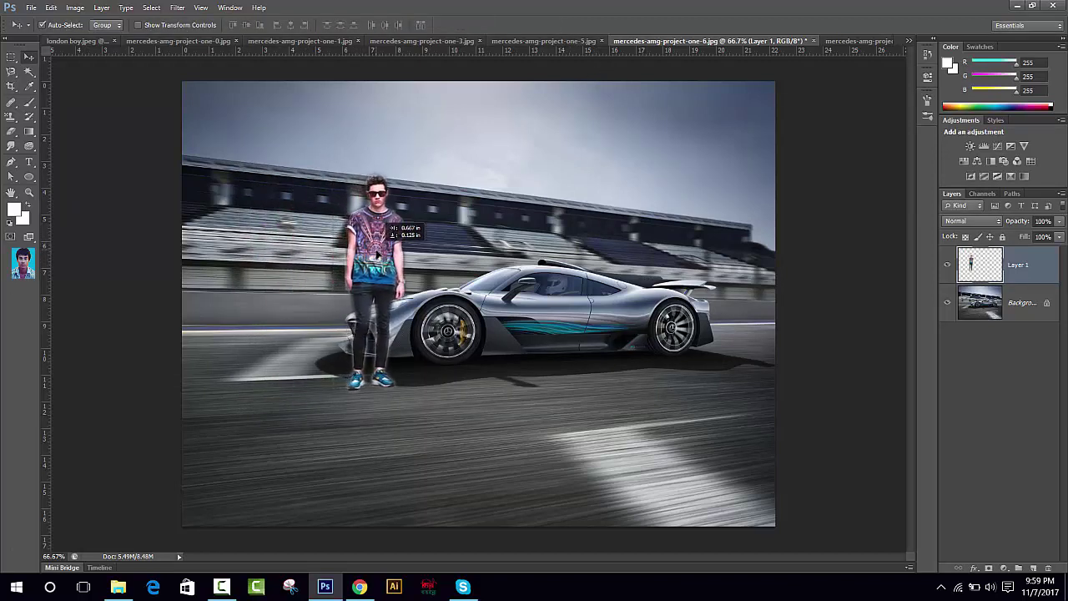
pyautogui.moveTo(364, 248)
pyautogui.mouseDown()
pyautogui.moveTo(401, 265)
pyautogui.moveTo(316, 292)
pyautogui.mouseUp()
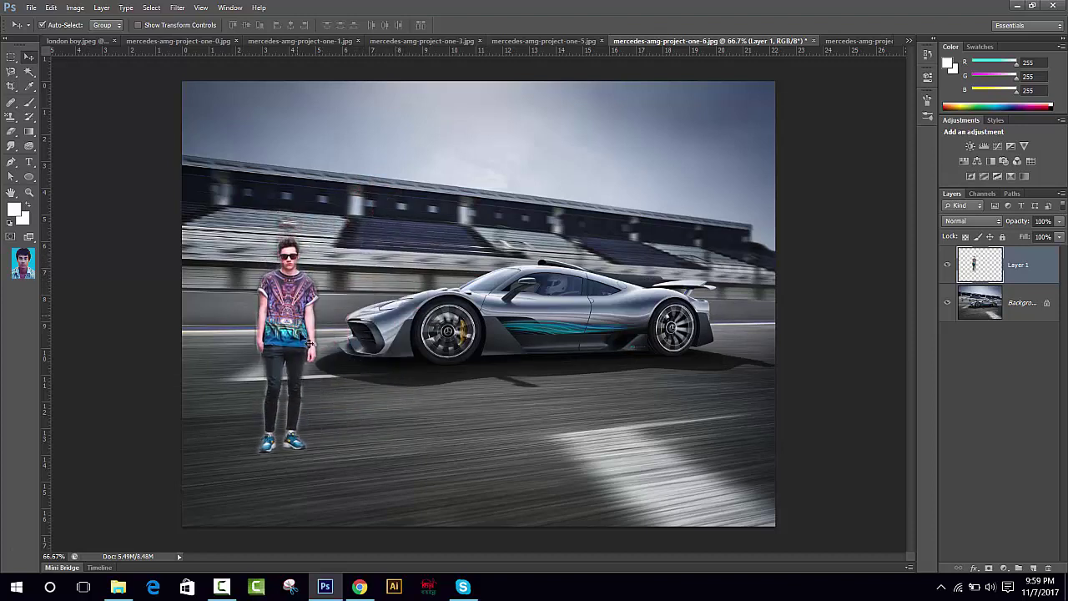
pyautogui.moveTo(278, 353)
pyautogui.mouseDown()
pyautogui.moveTo(627, 289)
pyautogui.moveTo(563, 285)
pyautogui.moveTo(501, 327)
pyautogui.mouseUp()
pyautogui.moveTo(528, 292)
pyautogui.mouseDown()
pyautogui.moveTo(491, 322)
pyautogui.moveTo(876, 43)
pyautogui.moveTo(707, 157)
pyautogui.moveTo(553, 237)
pyautogui.moveTo(464, 262)
pyautogui.moveTo(565, 245)
pyautogui.moveTo(394, 306)
pyautogui.moveTo(414, 305)
pyautogui.mouseUp()
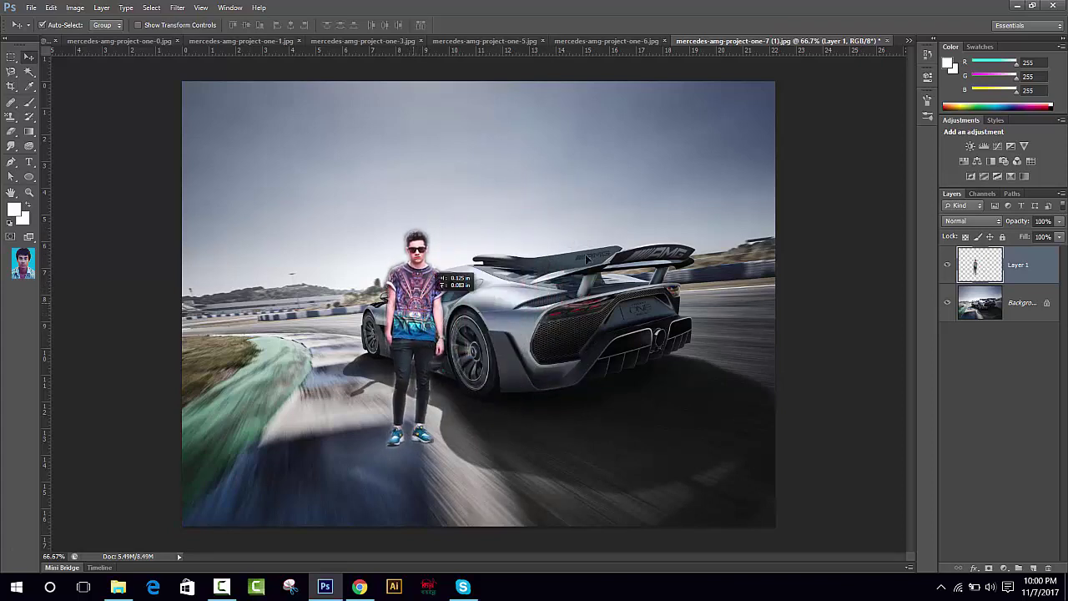
# Drag the boy across and drop him in front of the car's rear
pyautogui.moveTo(410, 315); pyautogui.dragTo(967, 68)
pyautogui.moveTo(915, 48)
pyautogui.mouseDown()
pyautogui.moveTo(767, 147)
pyautogui.moveTo(472, 304)
pyautogui.moveTo(493, 336)
pyautogui.mouseUp()
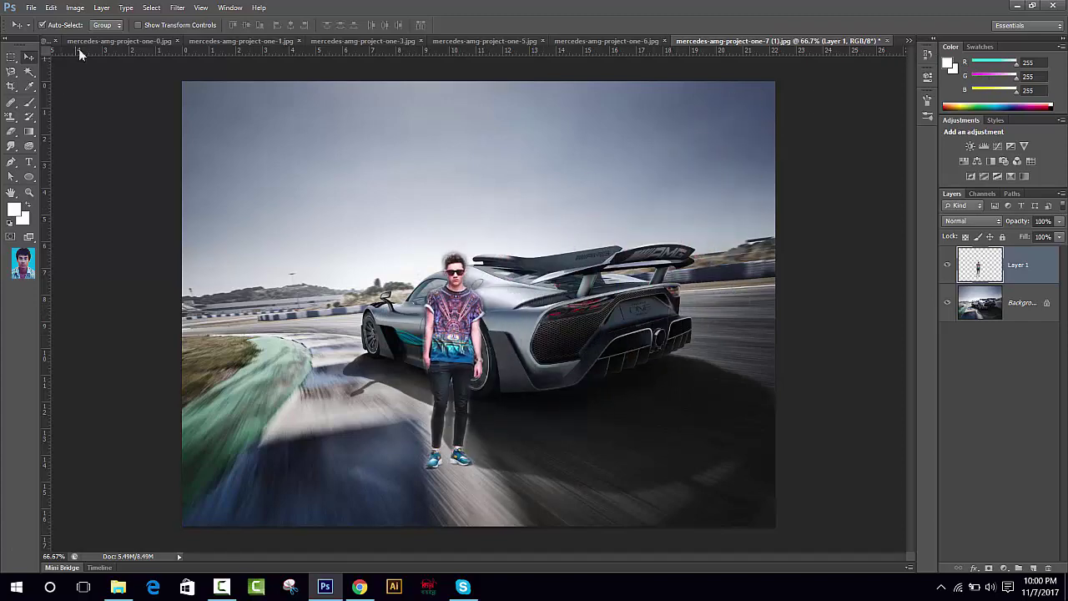
pyautogui.click(51, 8)
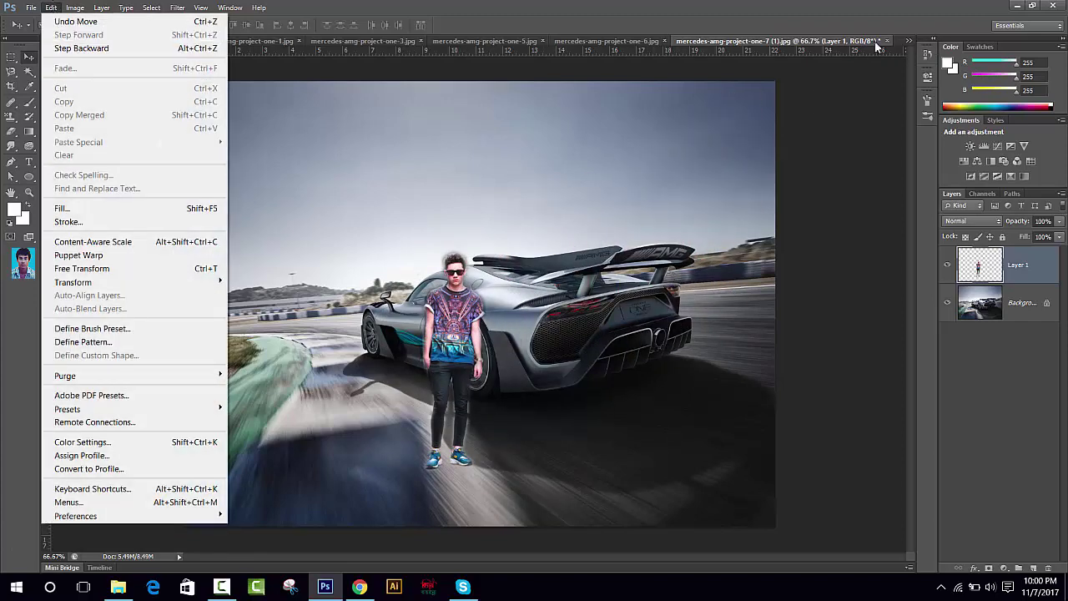
# Carry the boy from the one-7 (1) copy into mercedes-amg-project-one-7.jpg, left of the car
pyautogui.click(908, 40)
pyautogui.click(761, 142)
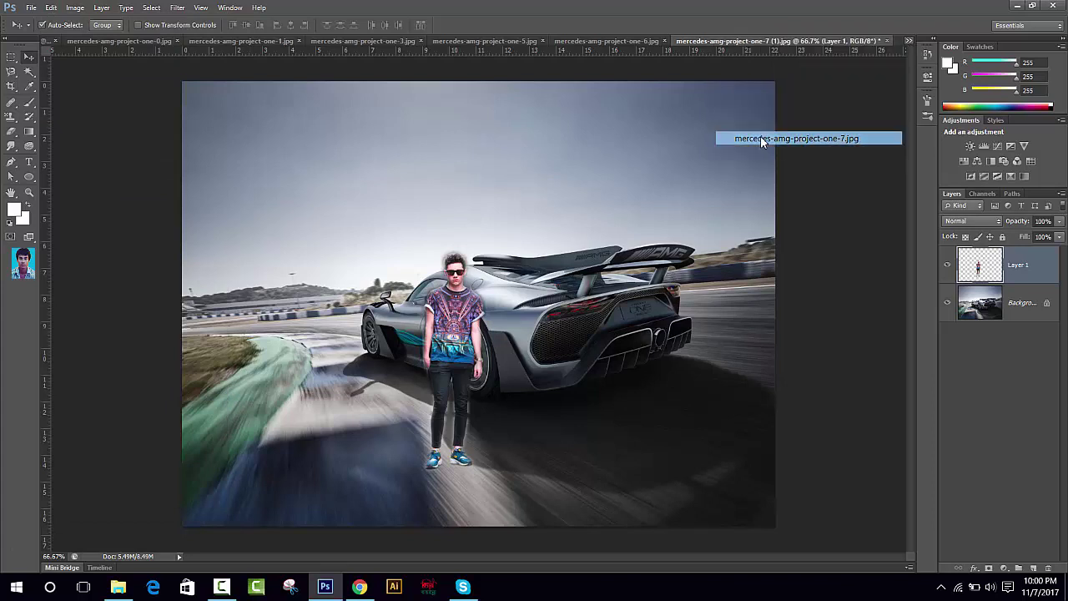
pyautogui.click(675, 40)
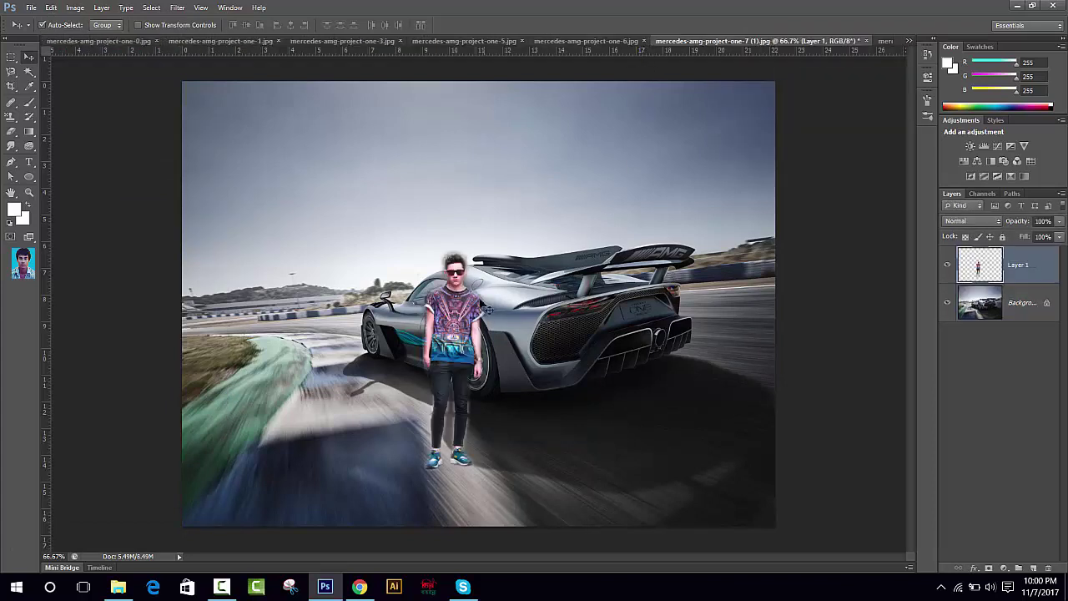
pyautogui.moveTo(488, 310)
pyautogui.mouseDown()
pyautogui.moveTo(892, 49)
pyautogui.moveTo(450, 329)
pyautogui.moveTo(577, 302)
pyautogui.moveTo(357, 268)
pyautogui.moveTo(336, 226)
pyautogui.moveTo(338, 267)
pyautogui.mouseUp()
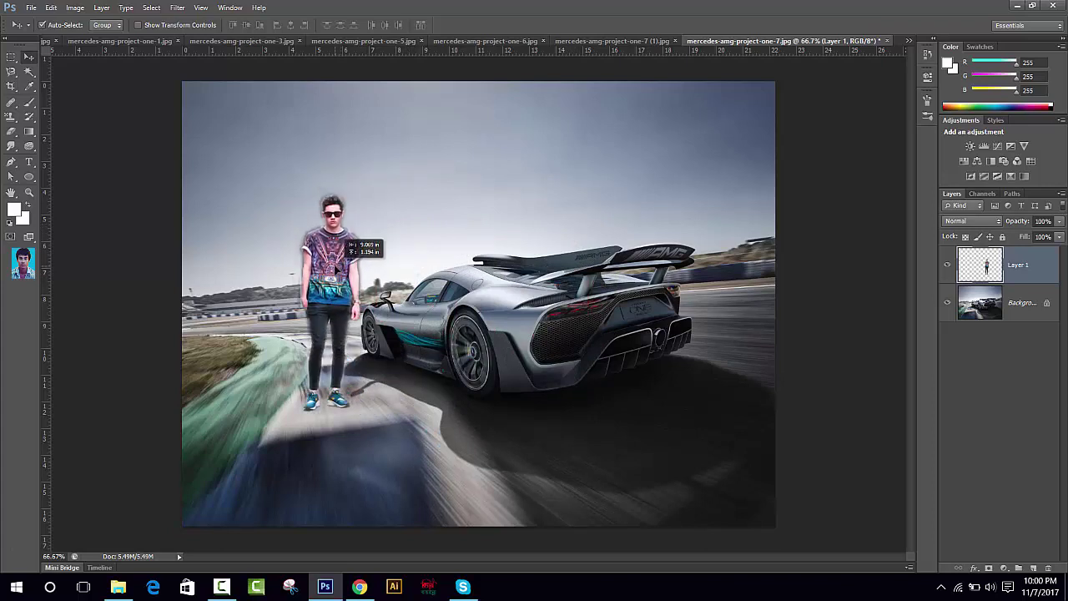
# Glance at the one-8 photo, then return to the one-7 photo with the boy
pyautogui.click(908, 40)
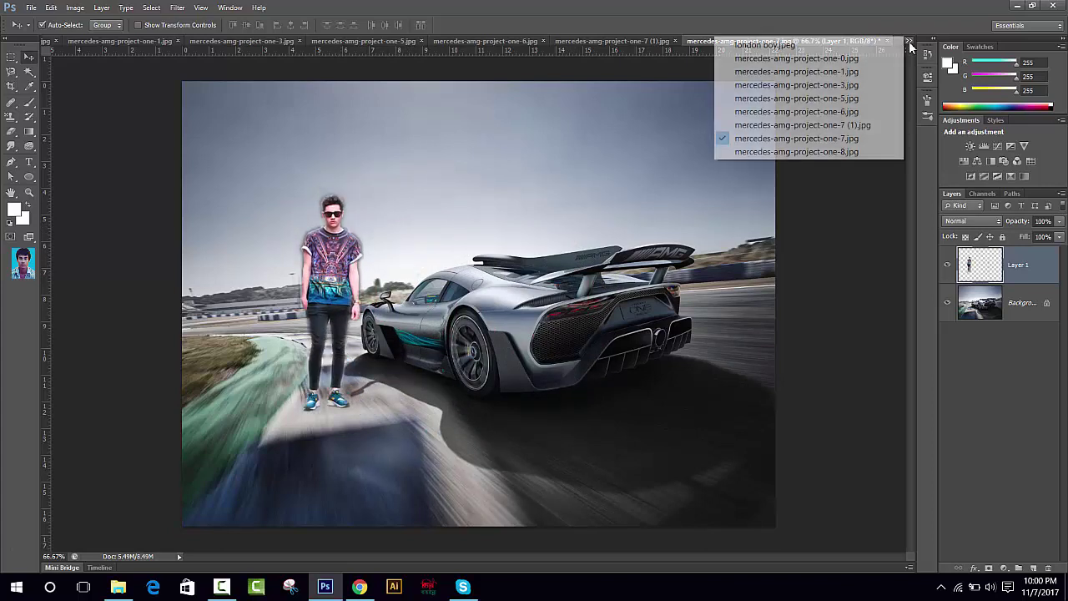
pyautogui.click(762, 155)
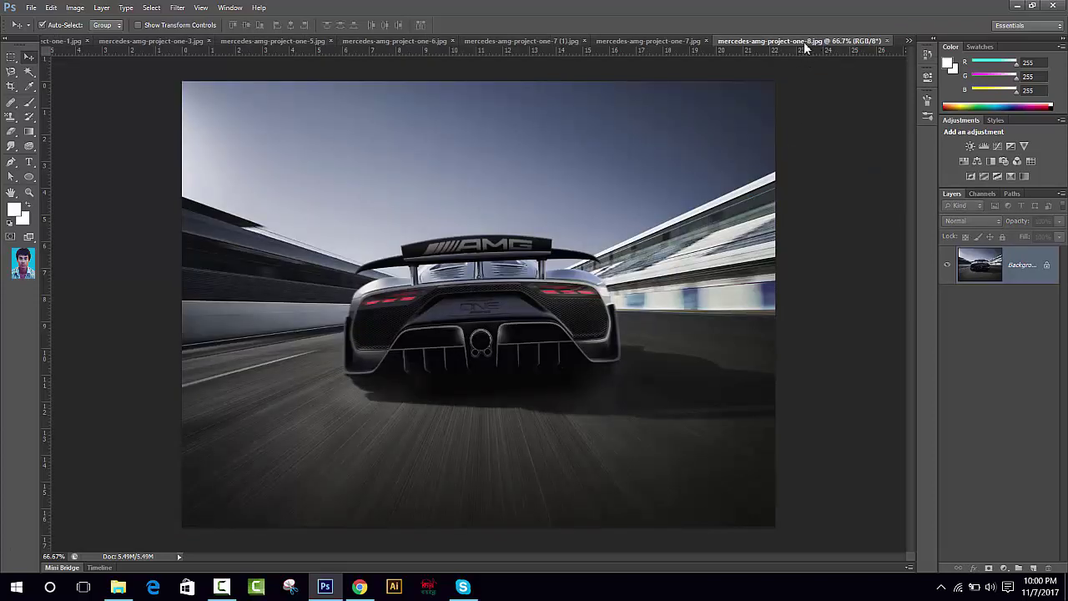
pyautogui.click(671, 41)
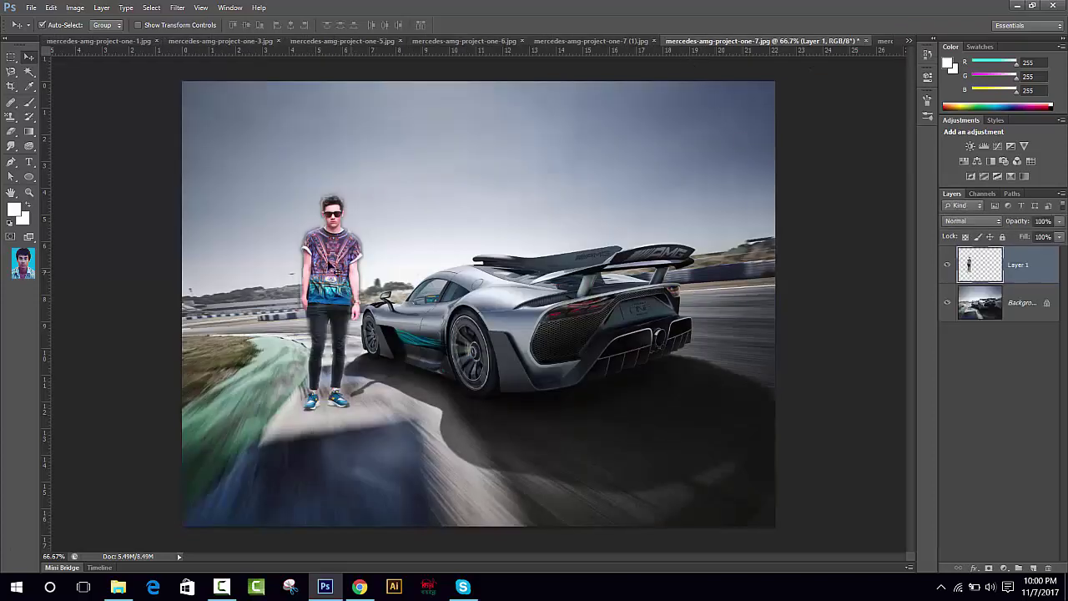
# Drop the boy onto the one-8 photo's car and enlarge him to about 109%
pyautogui.moveTo(329, 263); pyautogui.dragTo(891, 50)
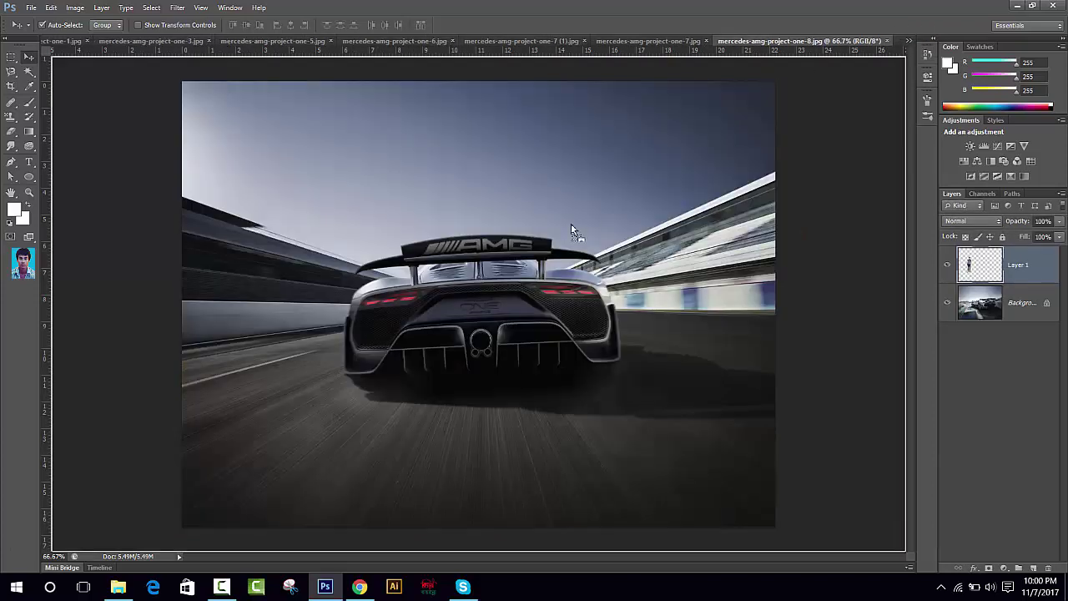
pyautogui.moveTo(887, 47); pyautogui.dragTo(512, 284)
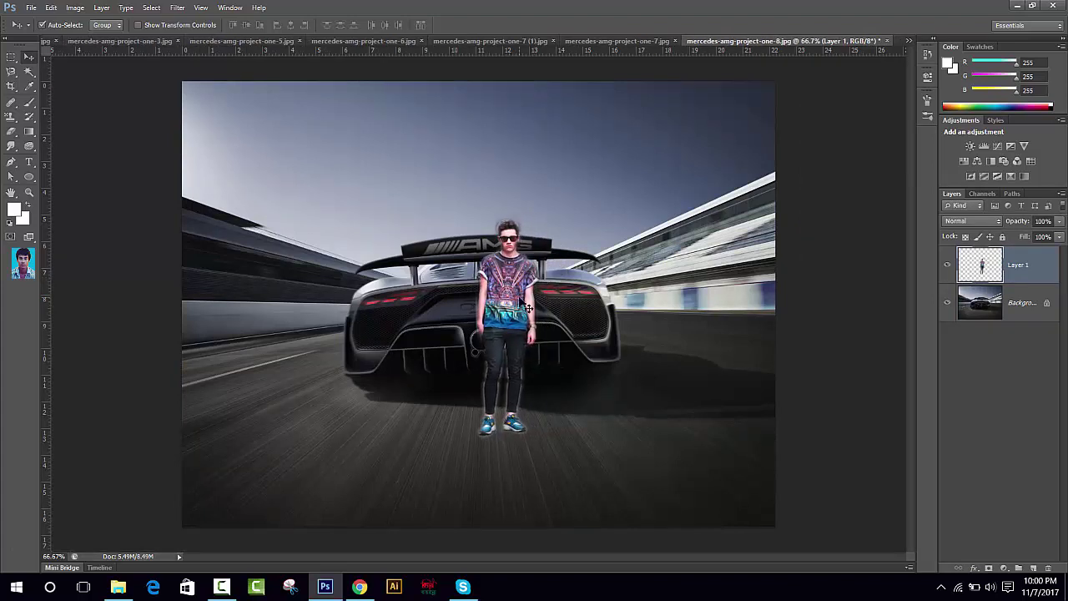
pyautogui.hotkey('ctrl', 't')
pyautogui.moveTo(543, 439); pyautogui.dragTo(533, 450)
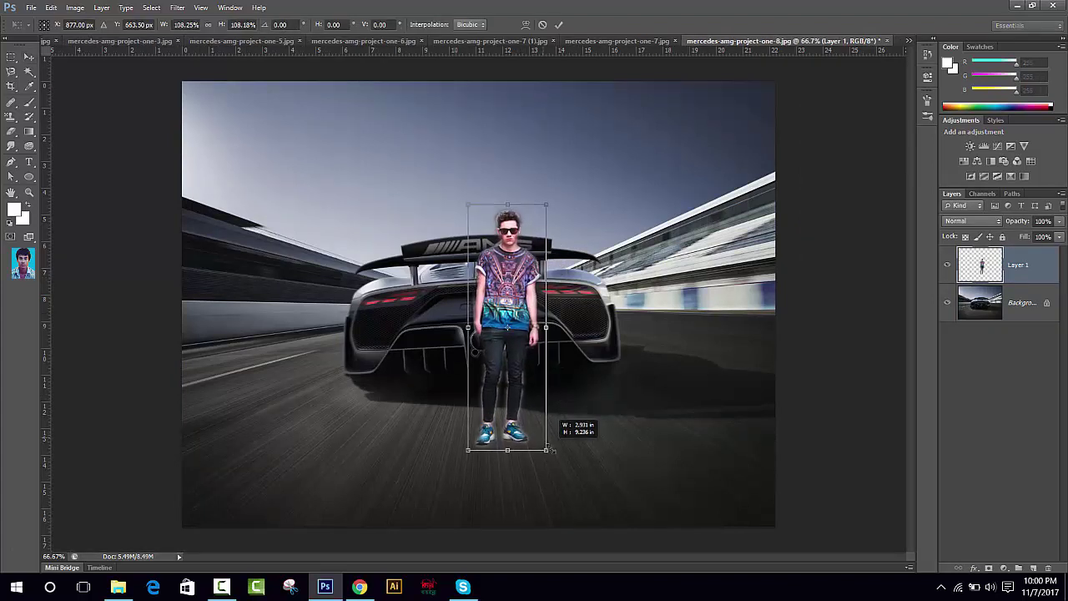
pyautogui.click(559, 24)
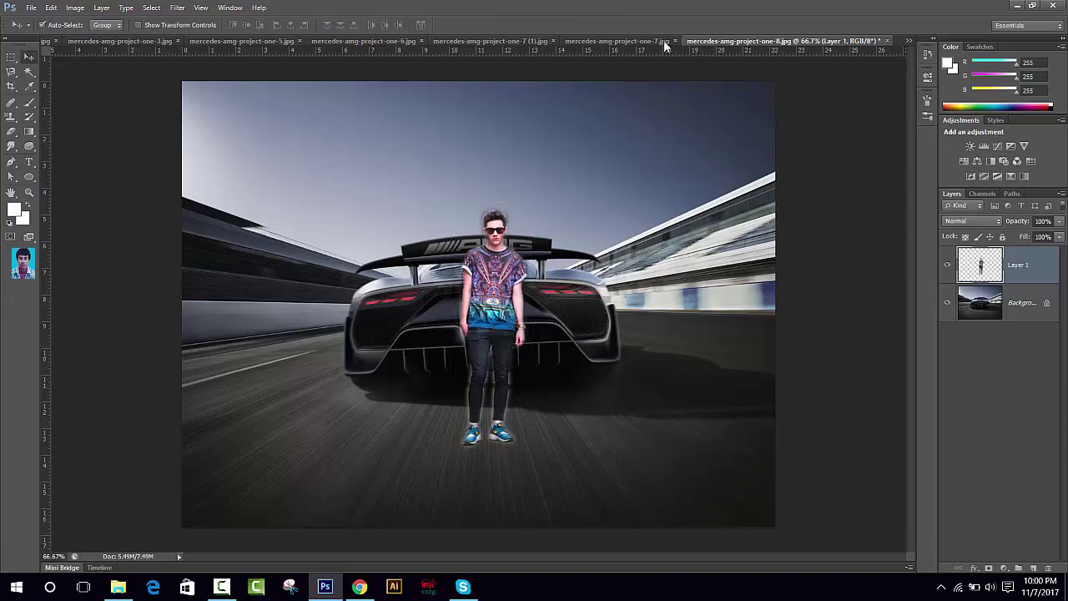
pyautogui.click(655, 39)
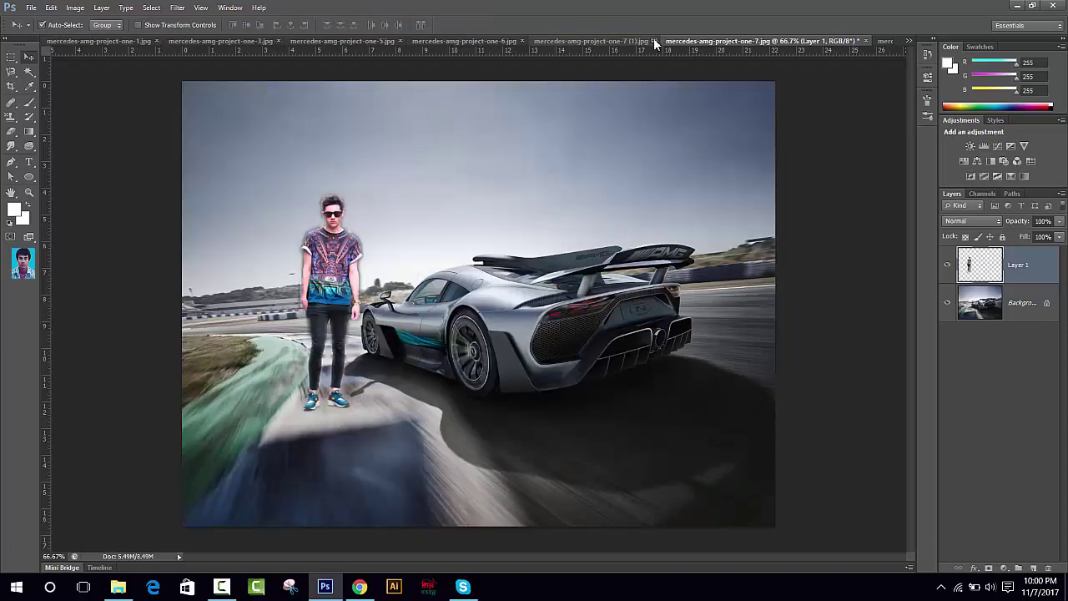
# In the one-5 building photo, shrink the boy to about 83%
pyautogui.click(575, 41)
pyautogui.click(493, 39)
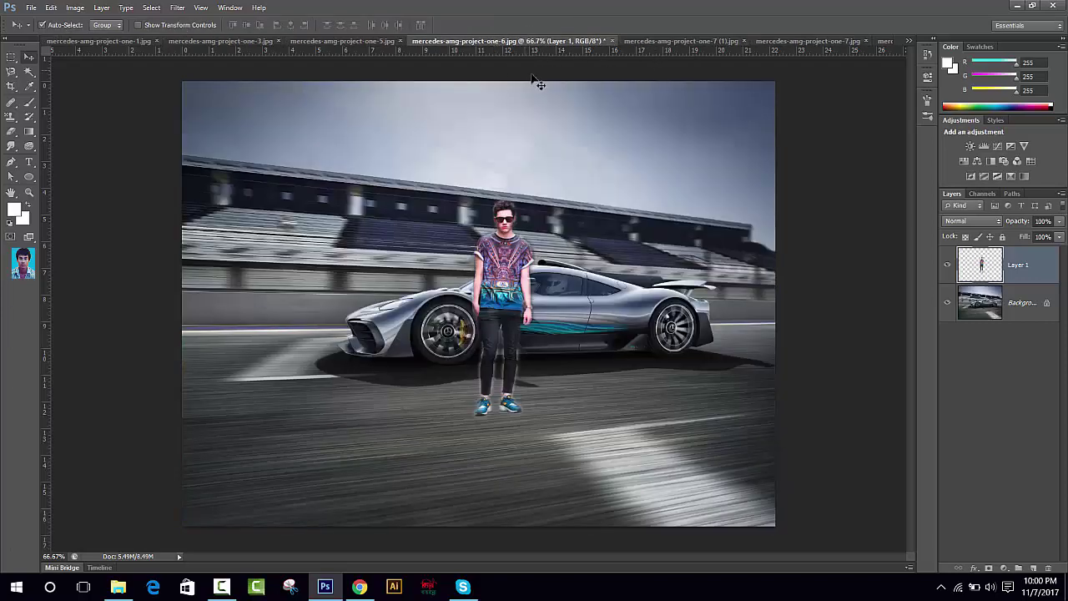
pyautogui.click(364, 39)
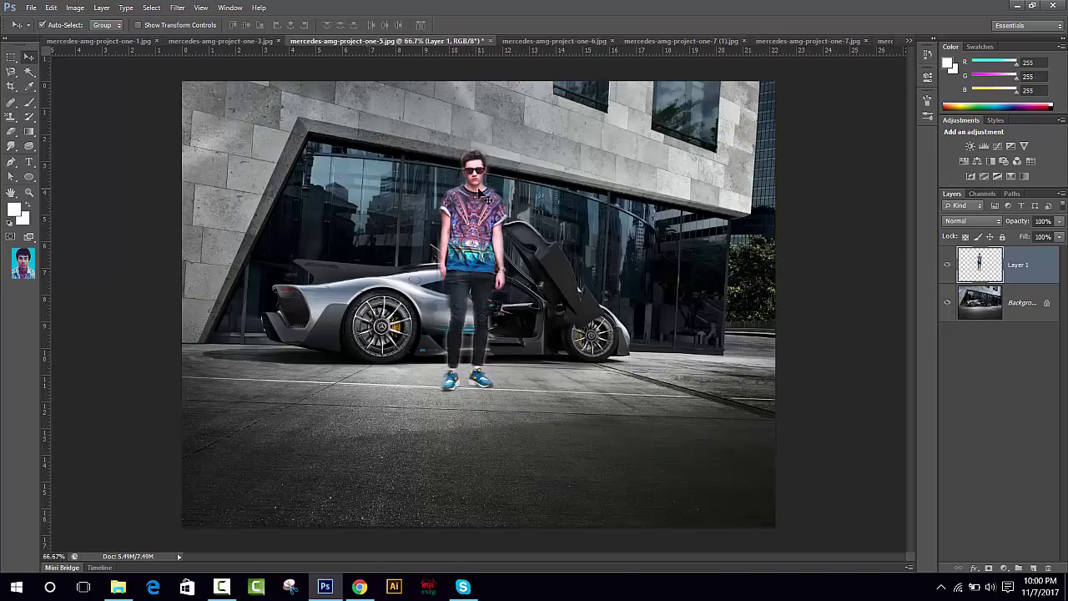
pyautogui.hotkey('ctrl', 't')
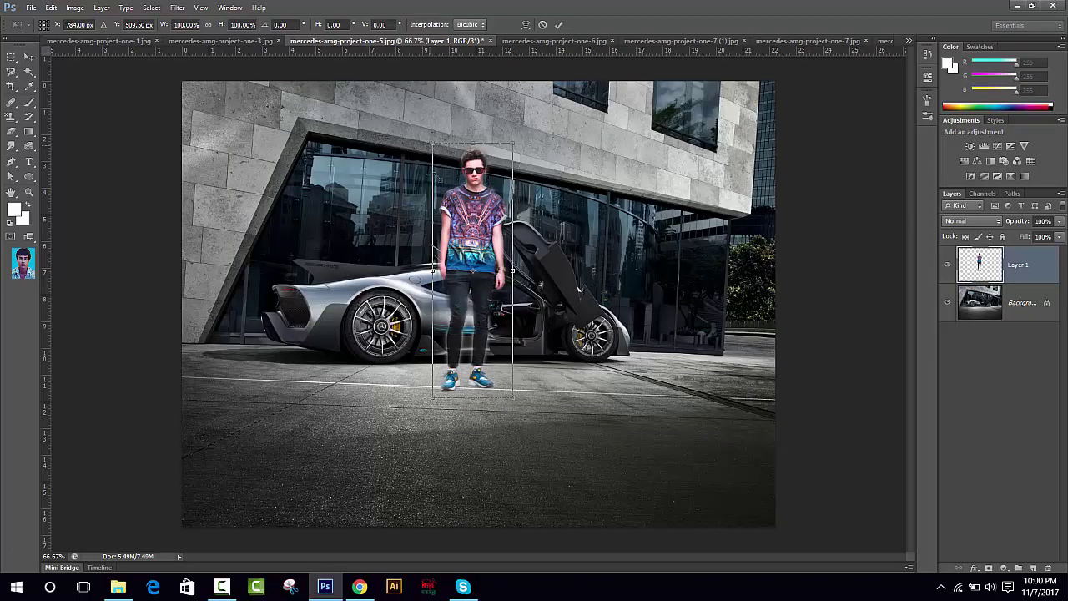
pyautogui.moveTo(432, 144); pyautogui.dragTo(458, 212)
pyautogui.click(558, 24)
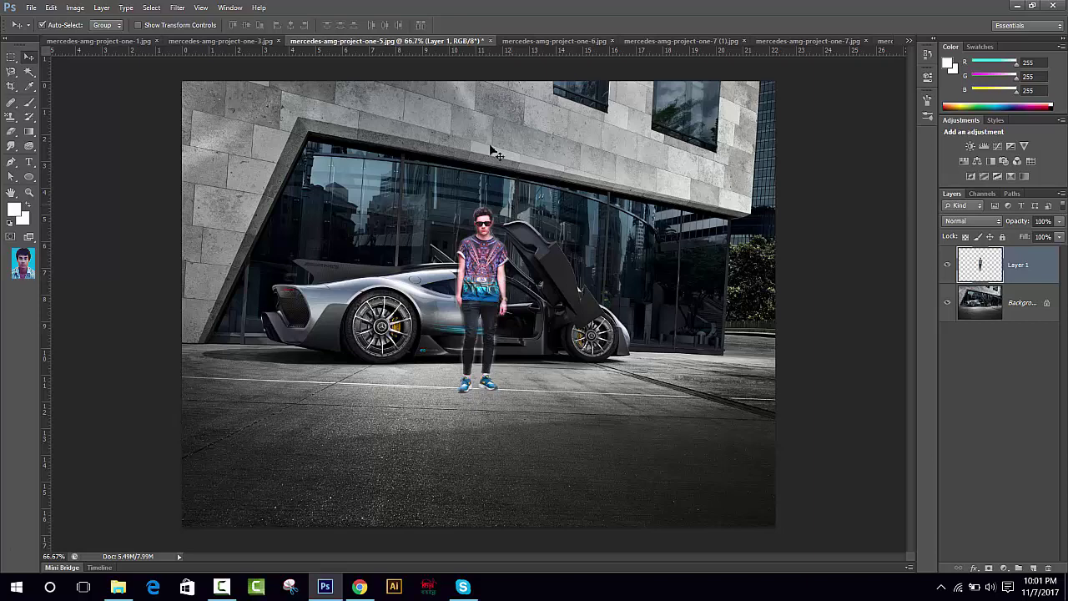
# Zoom the one-3 racetrack photo out to 66.7%, then display the one-1 city photo
pyautogui.click(238, 40)
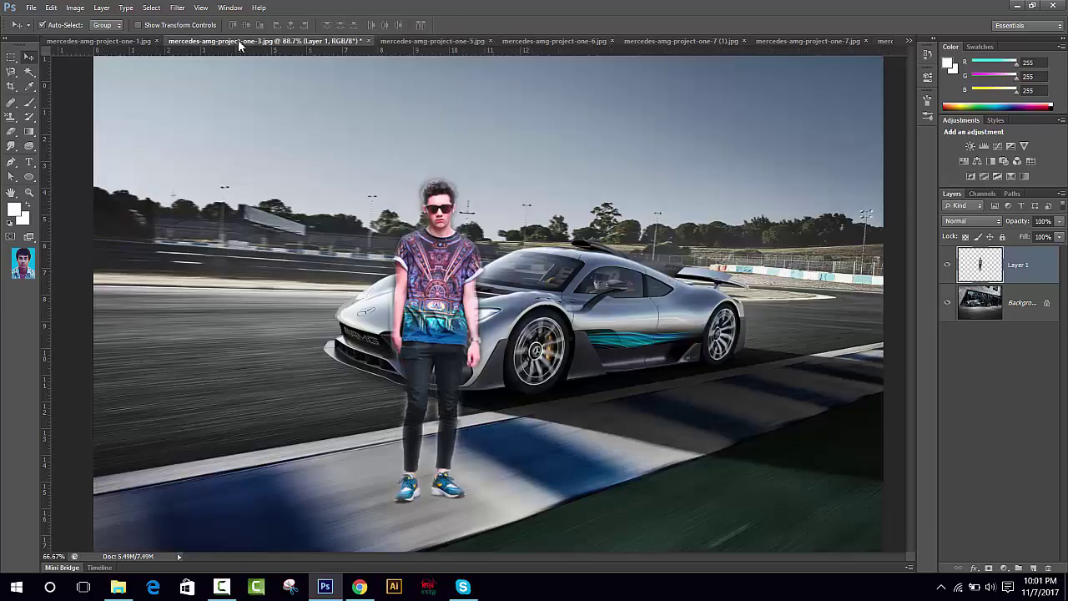
pyautogui.hotkey('ctrl', '-')
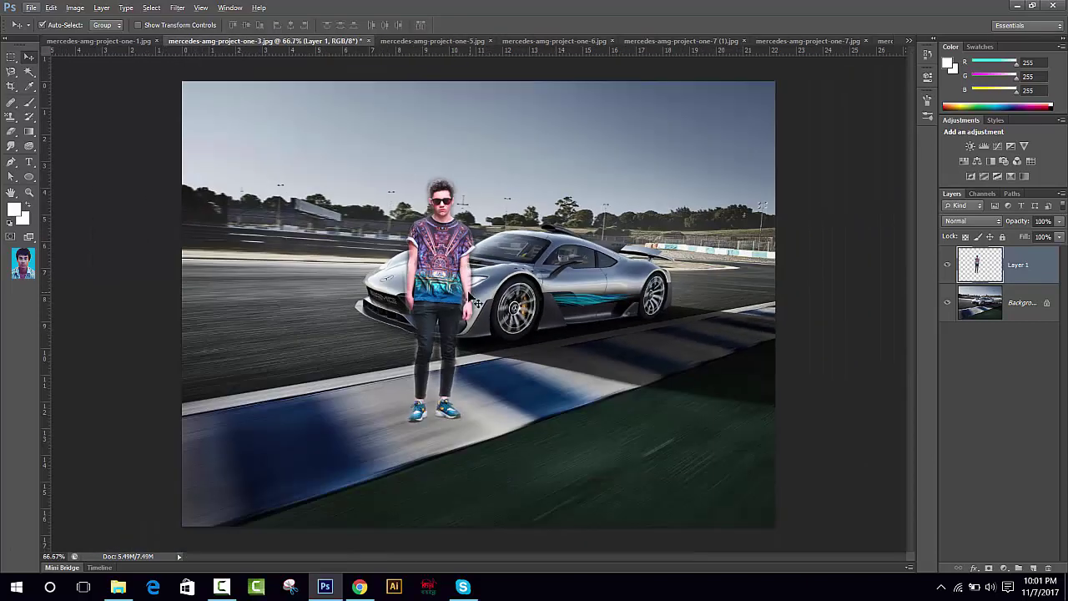
pyautogui.click(150, 43)
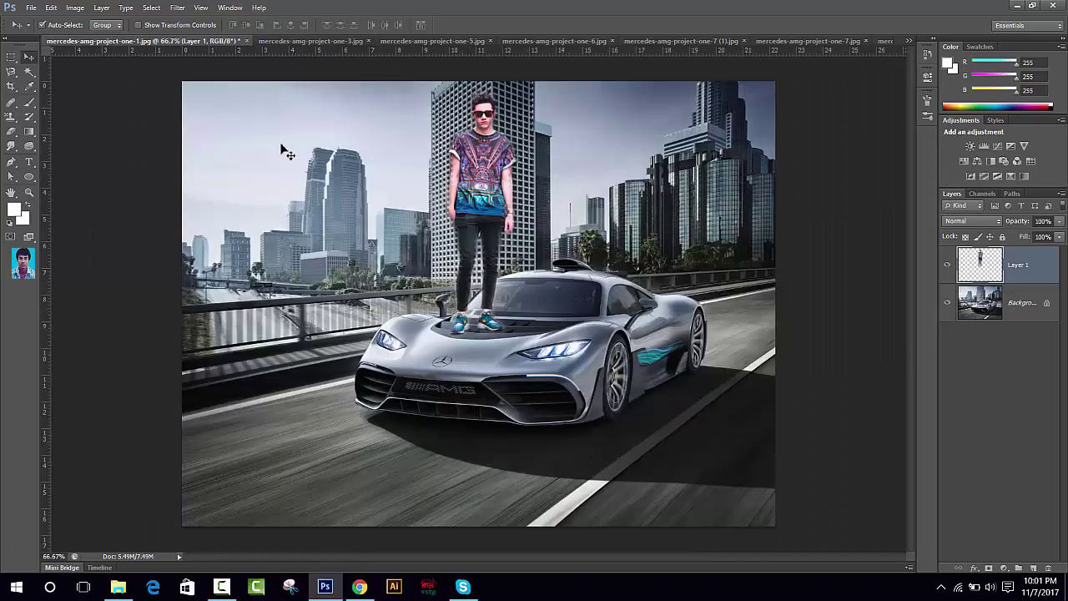
# In mercedes-amg-project-one-0.jpg, move the boy from the car's front-left to its right side
pyautogui.click(908, 40)
pyautogui.click(747, 60)
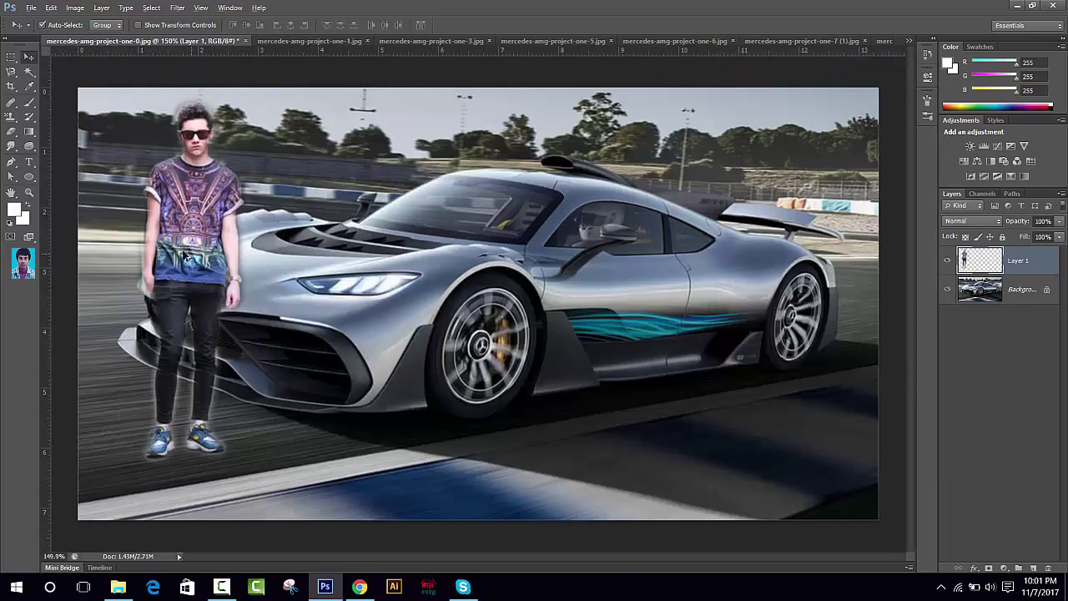
pyautogui.scroll(-1, 187, 257)
pyautogui.moveTo(258, 220); pyautogui.dragTo(624, 208)
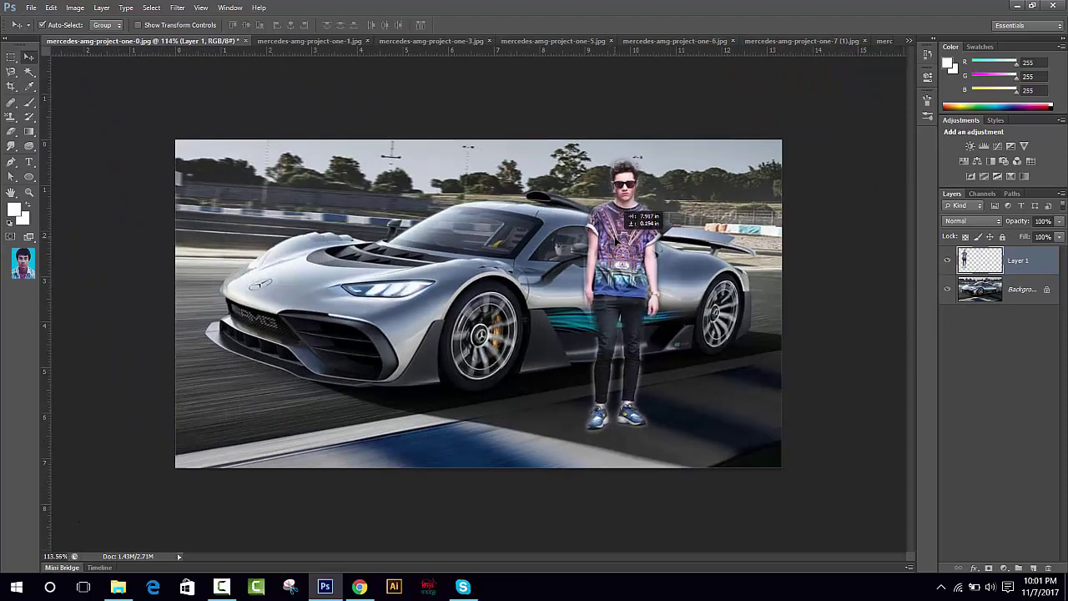
pyautogui.scroll(-1, 574, 342)
pyautogui.scroll(1, 600, 364)
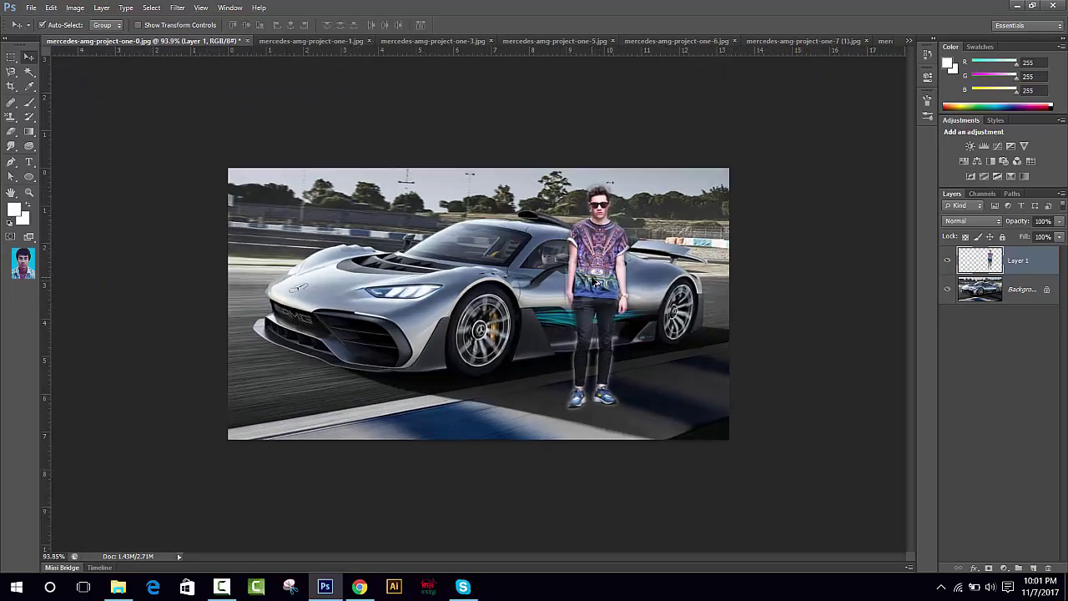
pyautogui.scroll(-1, 596, 285)
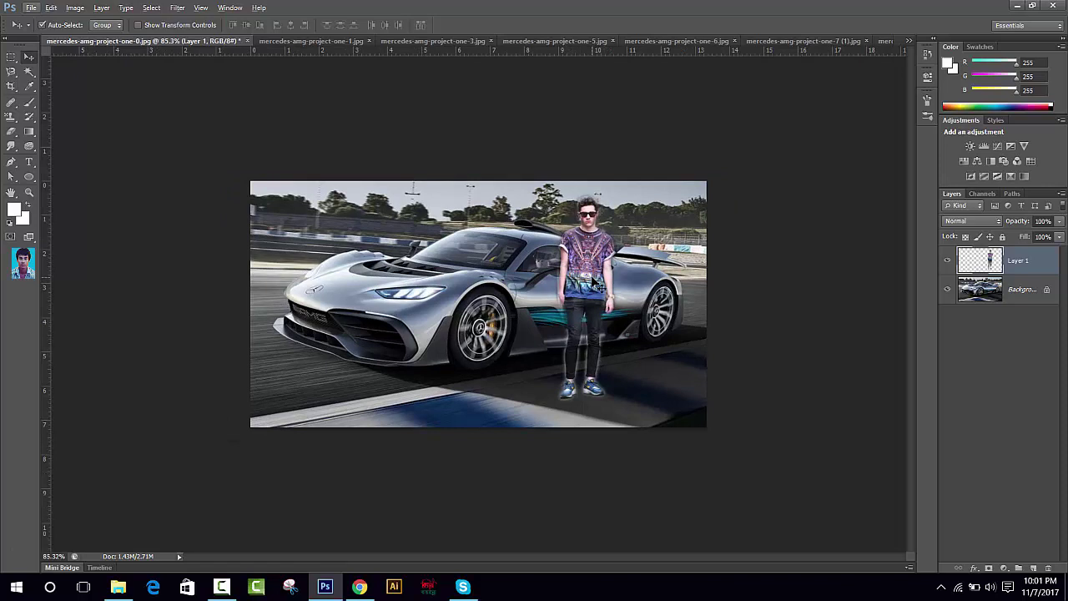